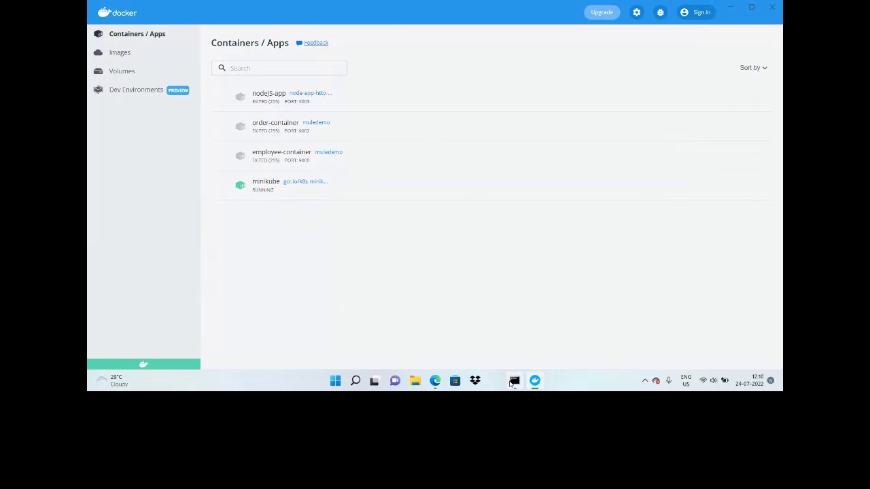
Step: Bring Microsoft Edge to the front to show the minikube 'Get Started!' docs page
left_click(435, 381)
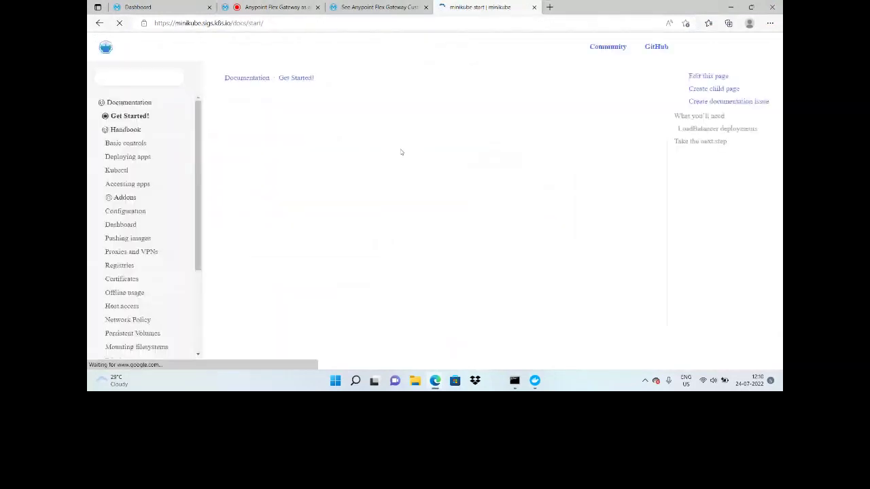
Step: Read through the minikube Get Started installation instructions in Edge
scroll(401, 152, "down", 3)
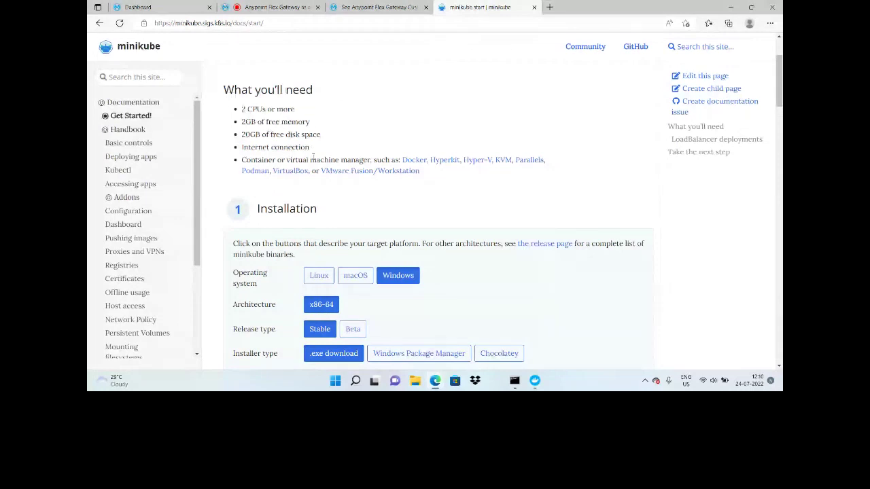
scroll(406, 231, "down", 1)
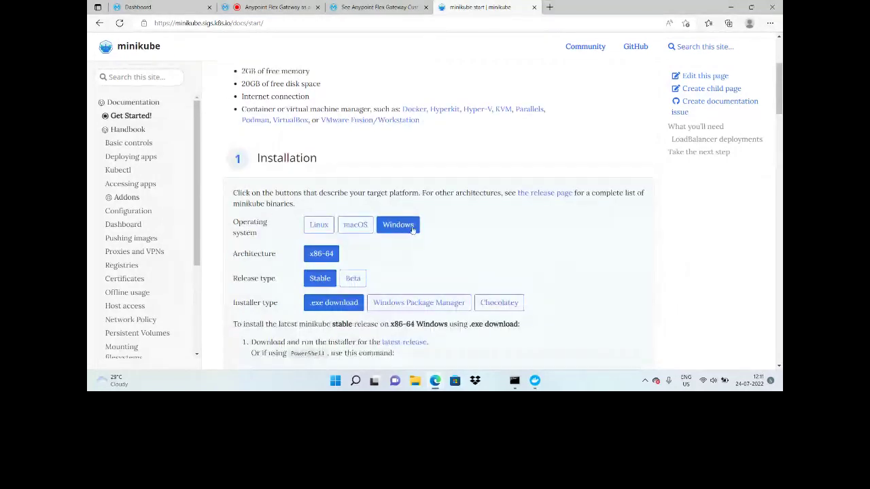
scroll(412, 229, "up", 2)
left_click_drag(222, 139, 479, 249)
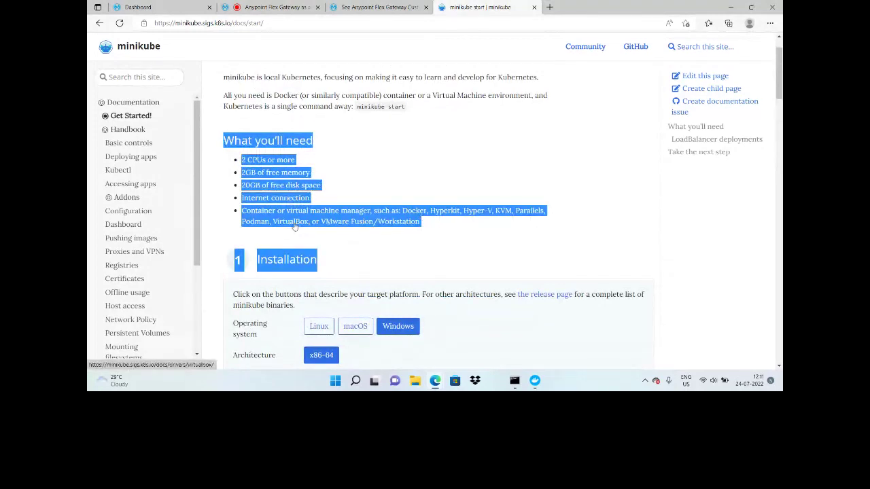
left_click(452, 241)
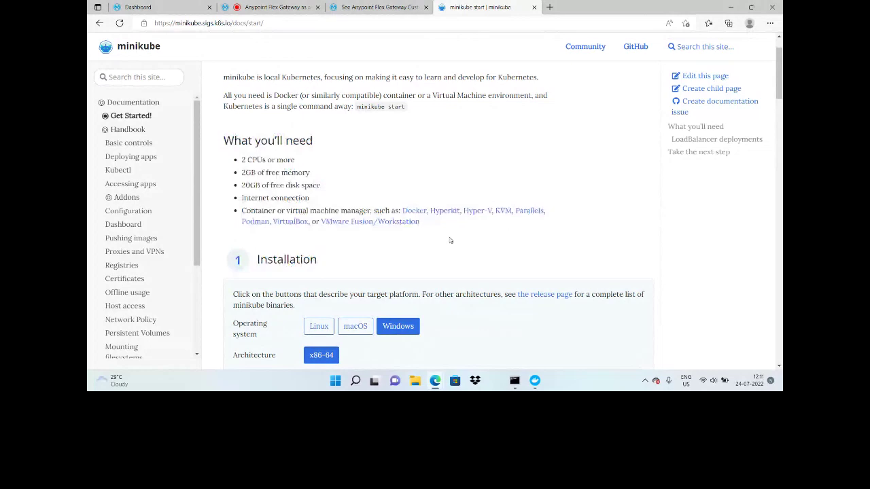
Step: Reach 'Start your cluster' and review the minikube start output in Command Prompt
scroll(450, 240, "down", 10)
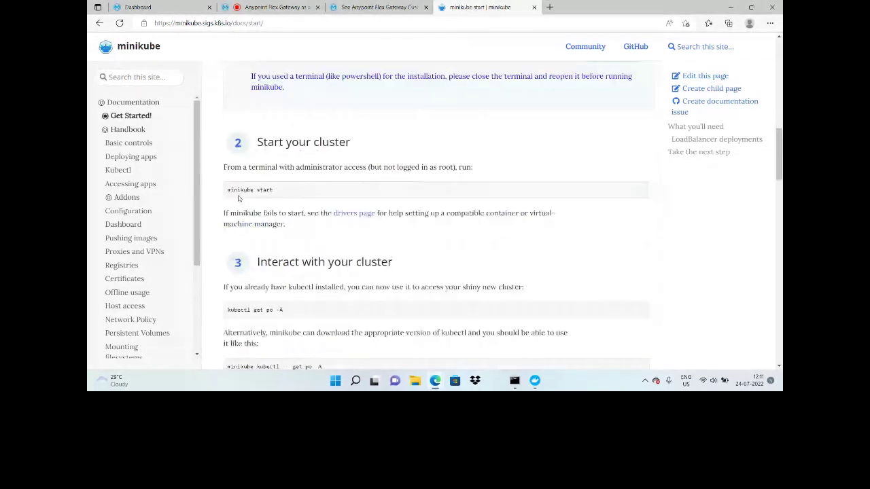
left_click(514, 381)
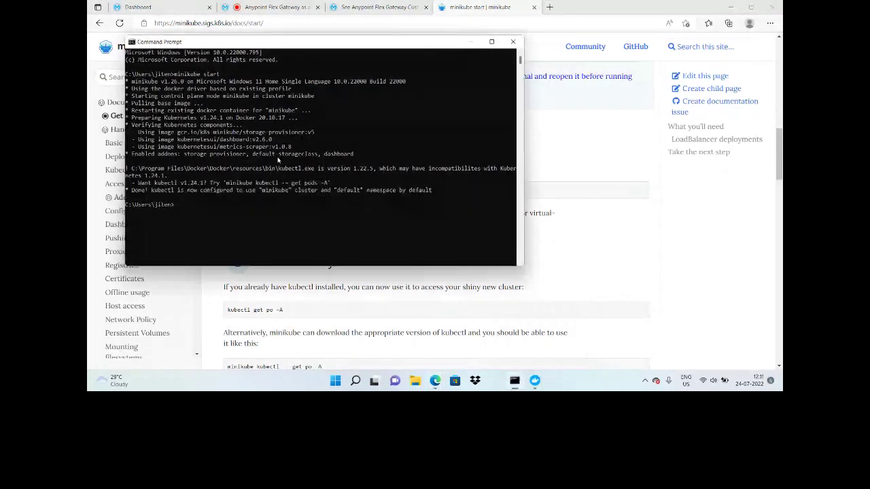
scroll(277, 161, "up", 1, "ctrl")
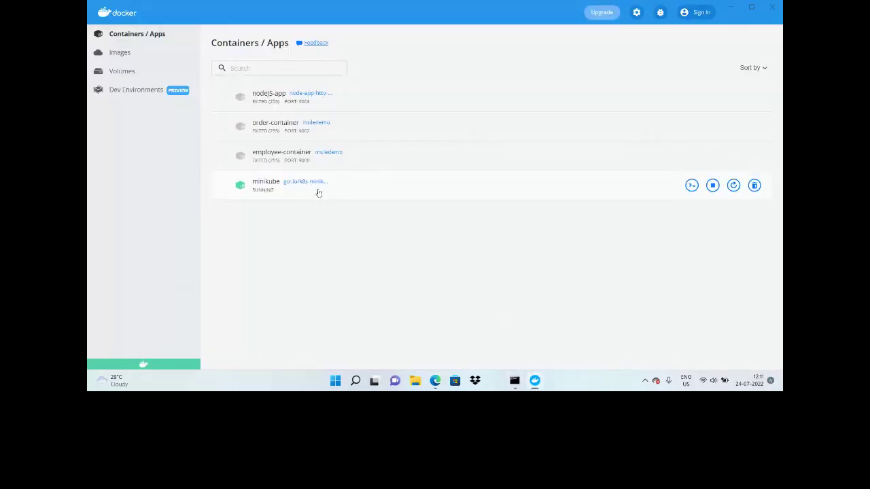
Step: Open a /bin/sh terminal into the running minikube container and minimize it
left_click(692, 186)
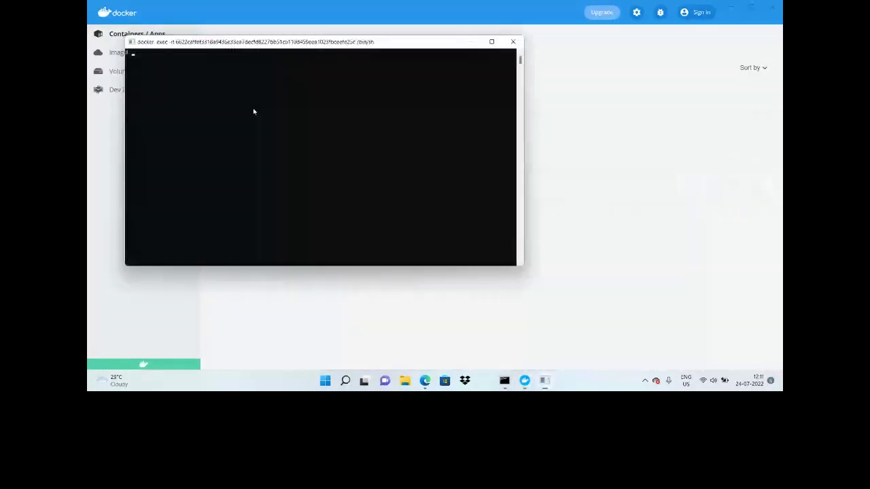
left_click(470, 42)
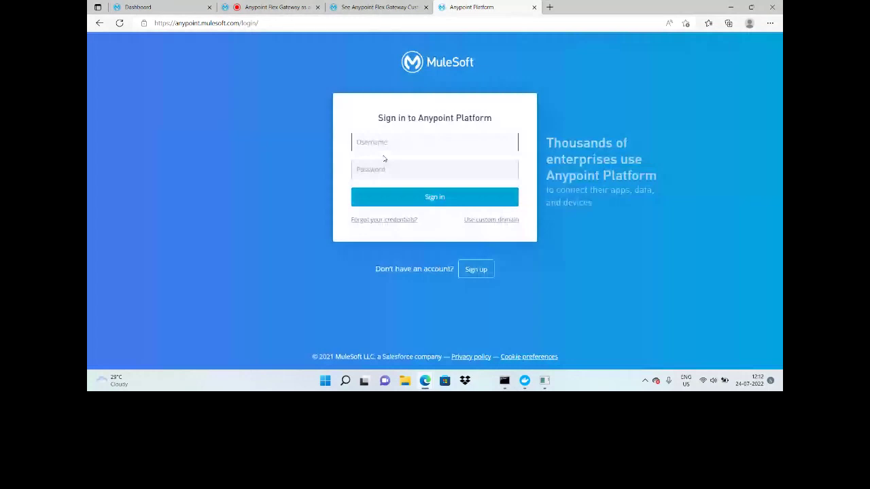
Step: Sign in to Anypoint Platform with the account password and return to Anypoint Management Center
type("••••••••")
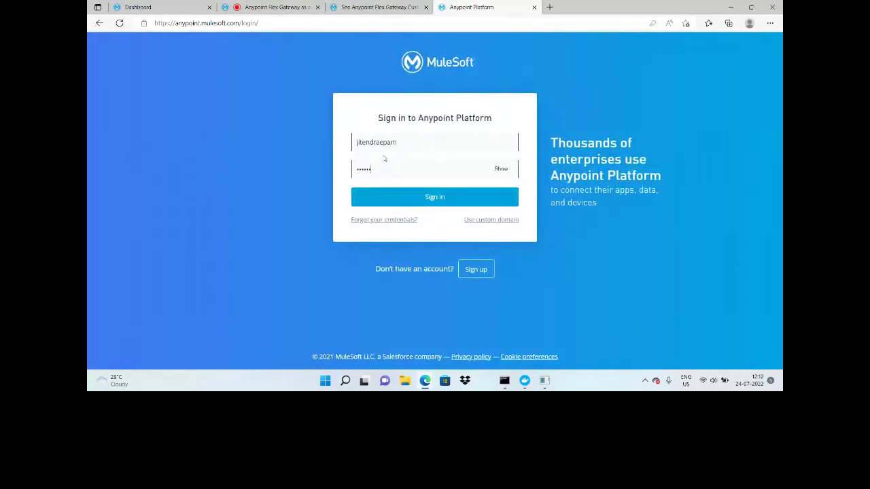
key("Return")
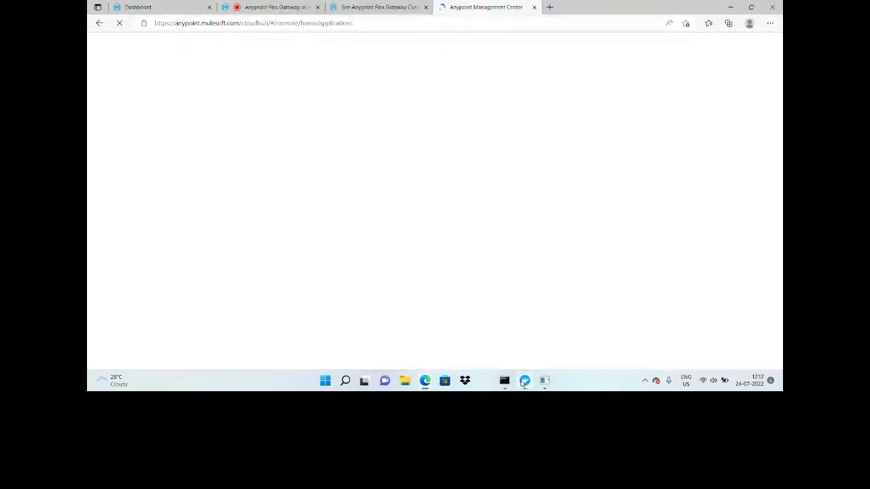
left_click(250, 5)
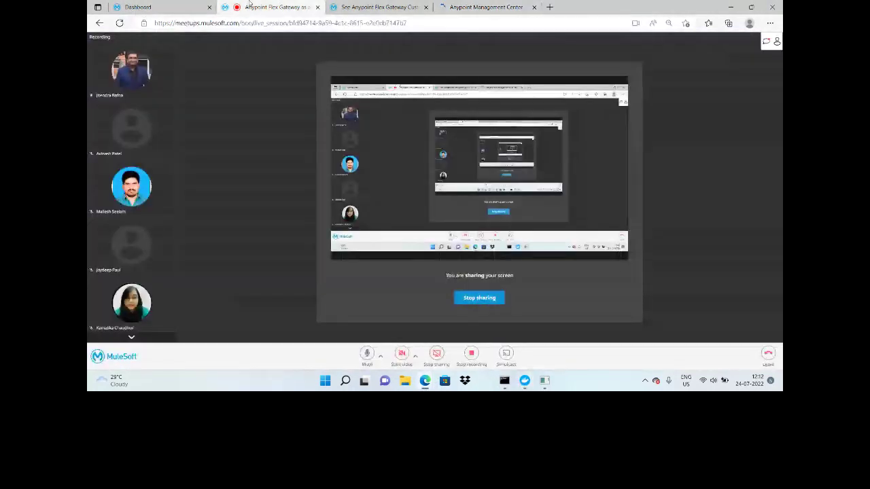
left_click(468, 8)
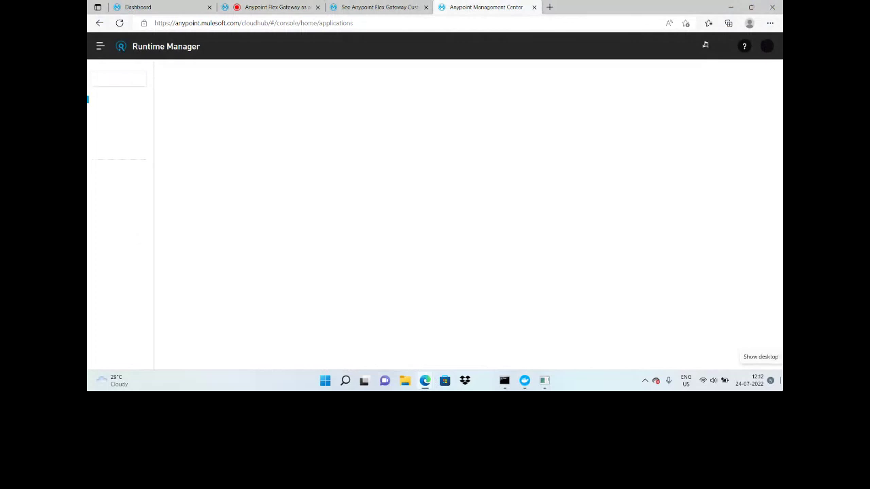
Step: Start adding a new Flex Gateway in Runtime Manager with Kubernetes as the environment
left_click(115, 128)
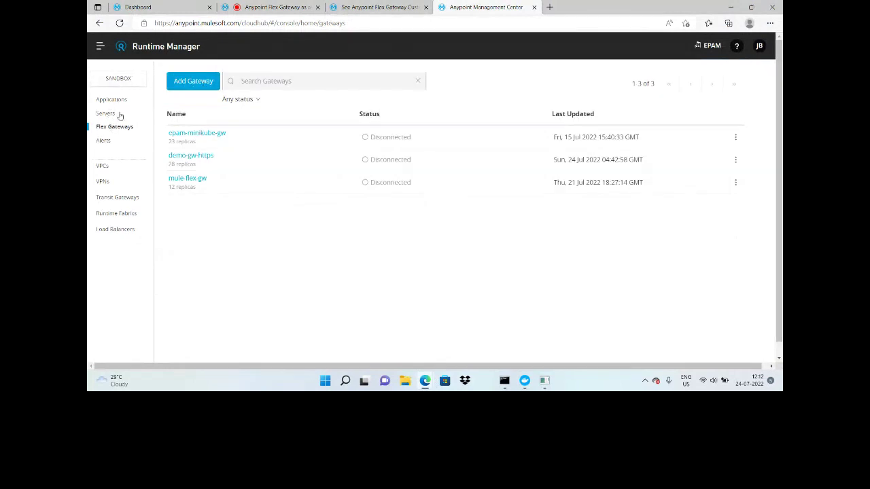
left_click(190, 85)
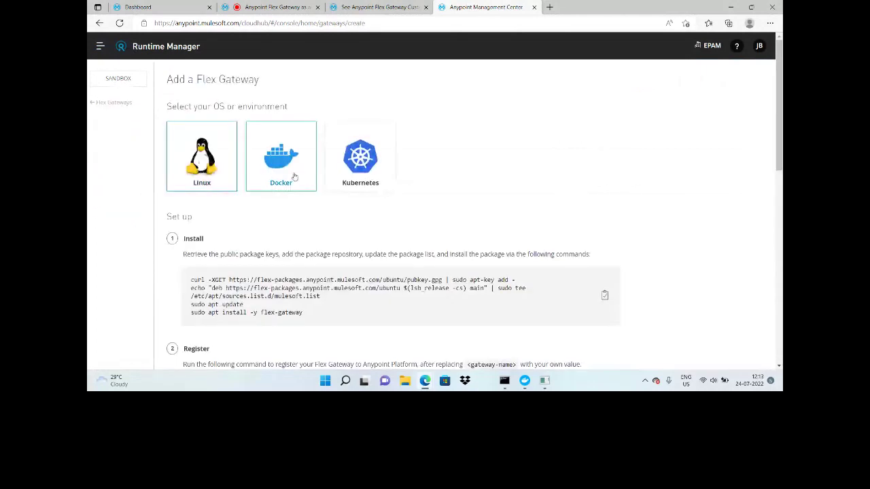
left_click(360, 164)
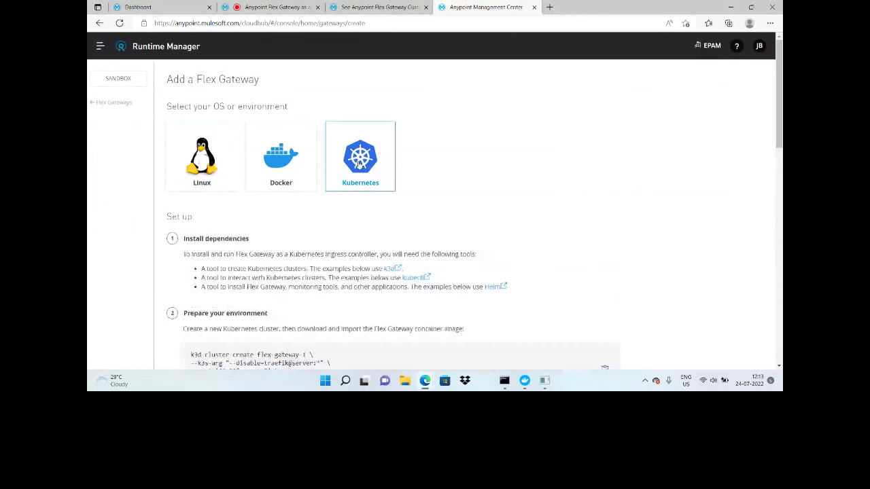
scroll(575, 158, "down", 3)
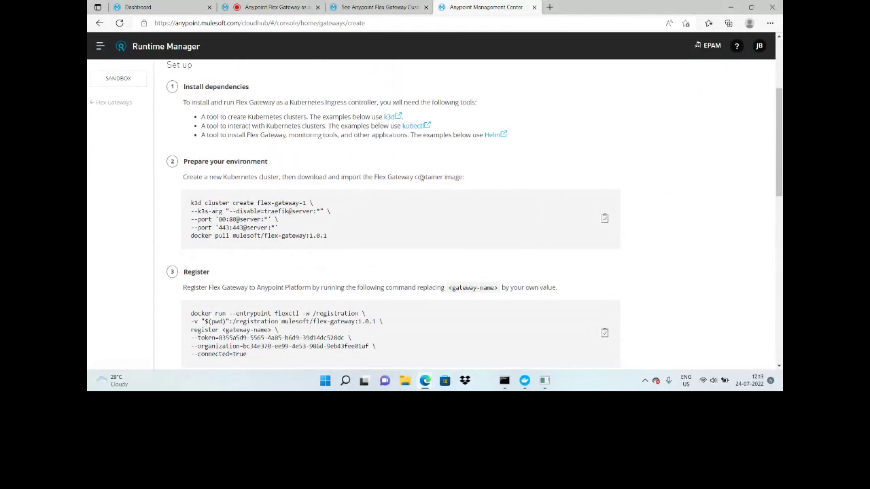
Step: Copy the 'docker pull mulesoft/flex-gateway:1.0.1' command and check Docker Desktop's local images
left_click_drag(279, 228, 183, 202)
left_click(420, 237)
left_click_drag(331, 237, 189, 240)
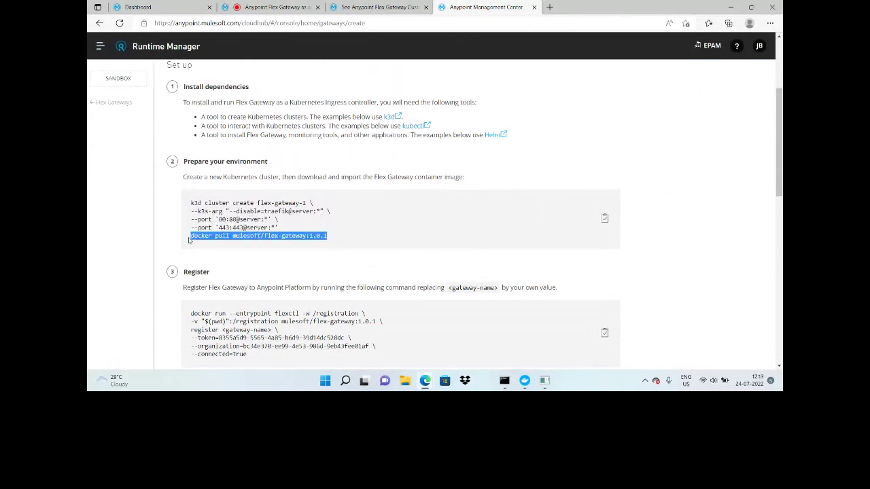
right_click(242, 238)
left_click(267, 32)
left_click(524, 381)
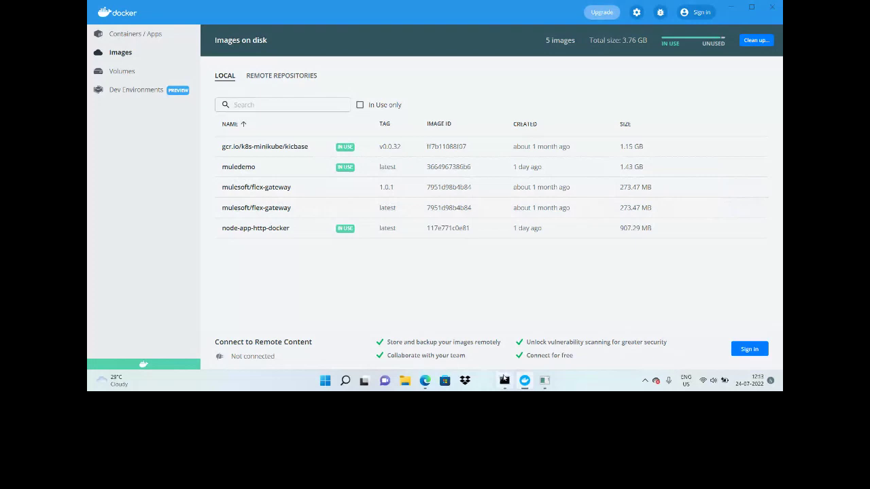
Step: Switch back to the Anypoint Management Center window at the Flex Gateway Register step
mouse_move(425, 385)
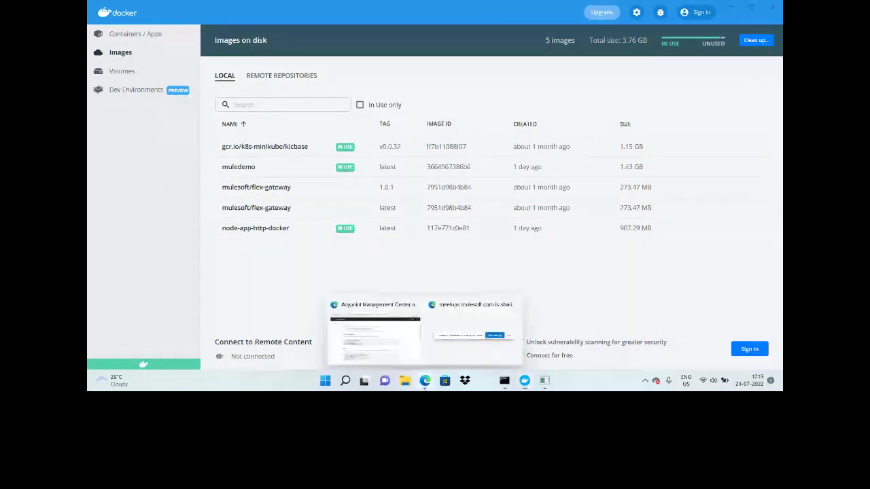
left_click(375, 337)
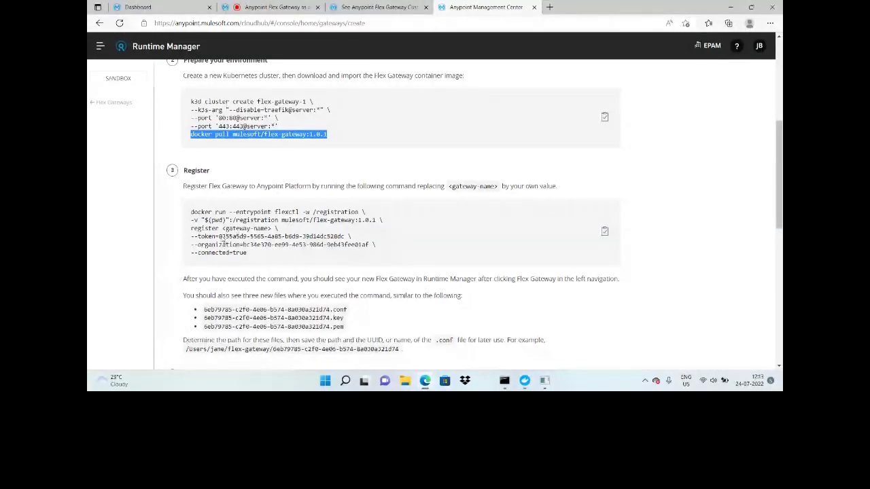
Step: Copy the entire Flex Gateway Register command and open File Explorer
left_click_drag(218, 237, 348, 238)
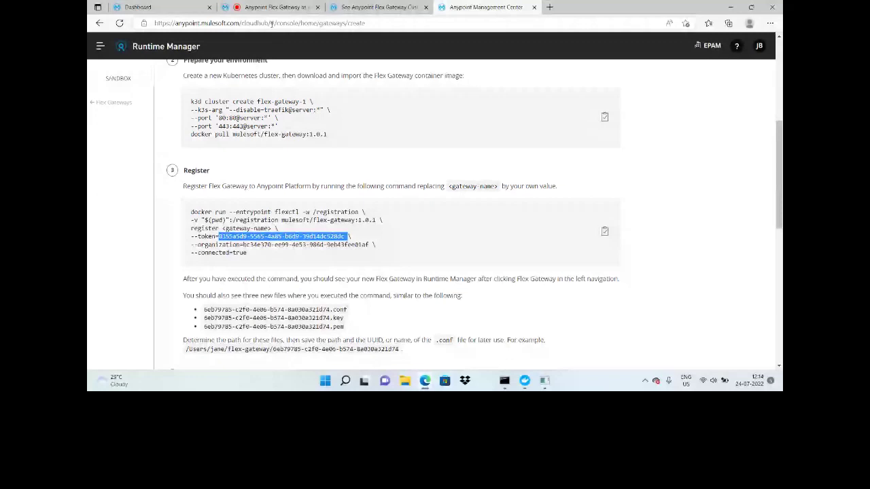
triple_click(217, 212)
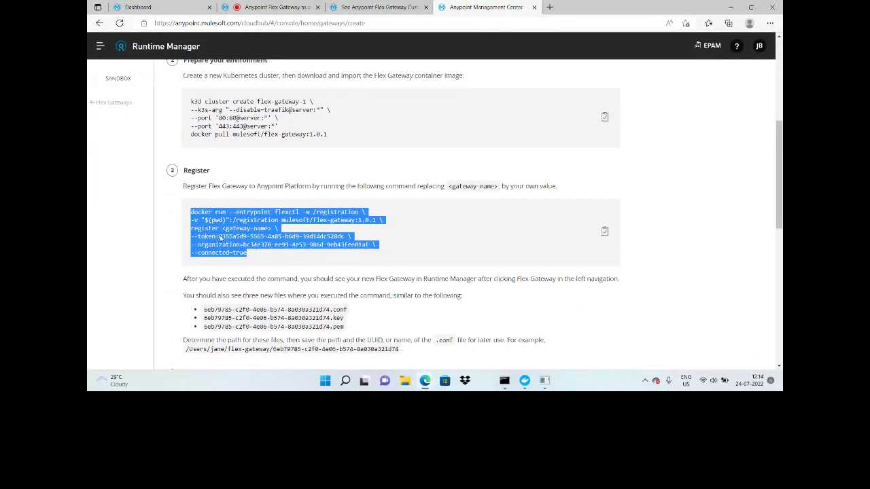
left_click(404, 384)
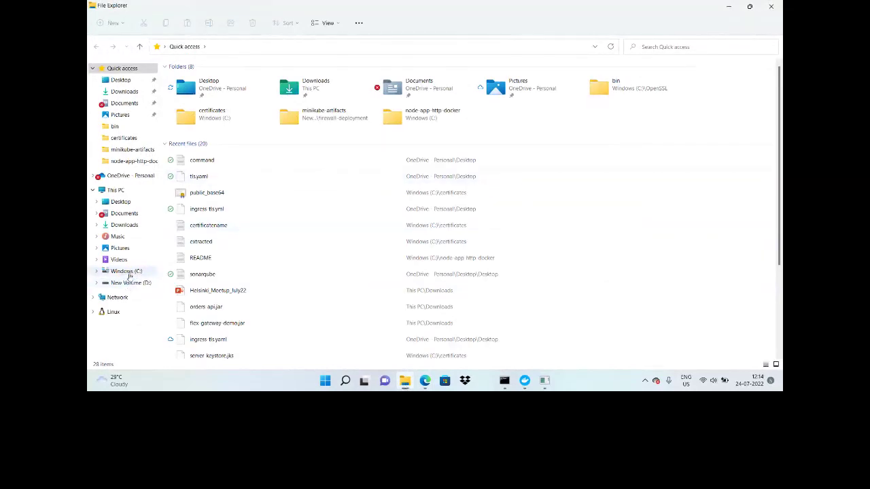
Step: Delete the three old gateway files from C:\Users\<user>\flex-gateway-kuber
left_click(126, 271)
double_click(184, 306)
left_click(184, 80)
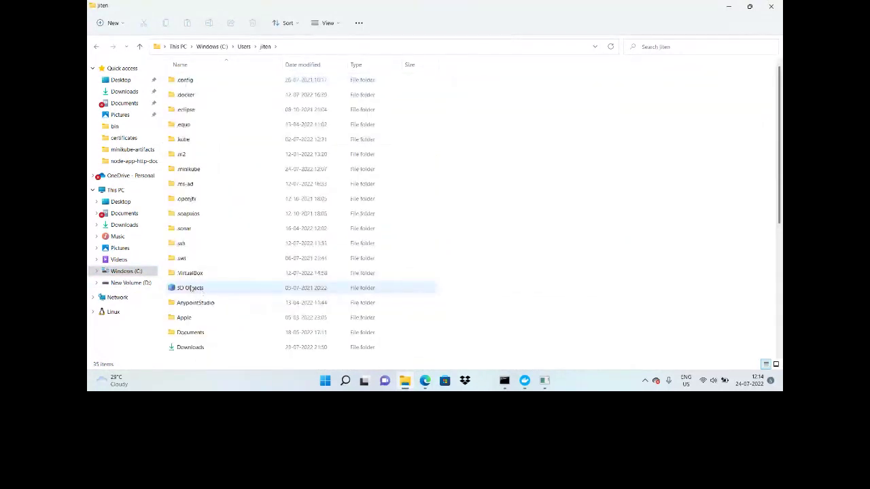
scroll(190, 288, "down", 5)
double_click(197, 160)
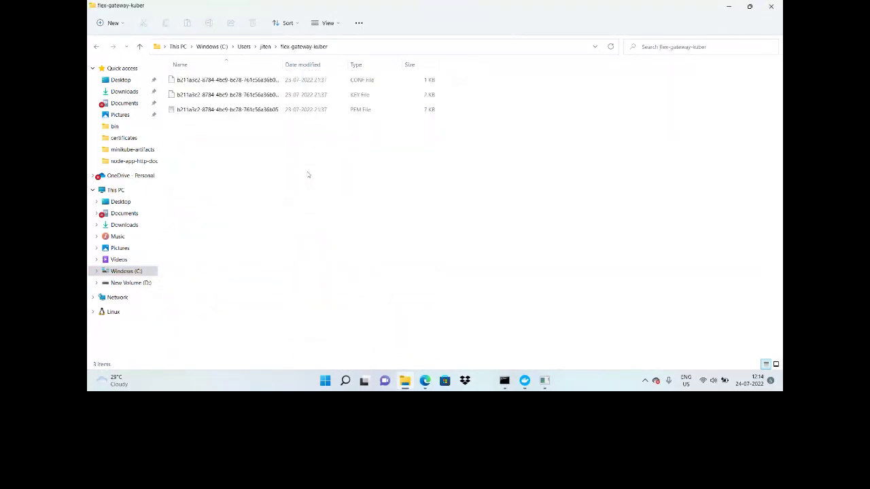
key("ctrl+a")
key("Delete")
key("Return")
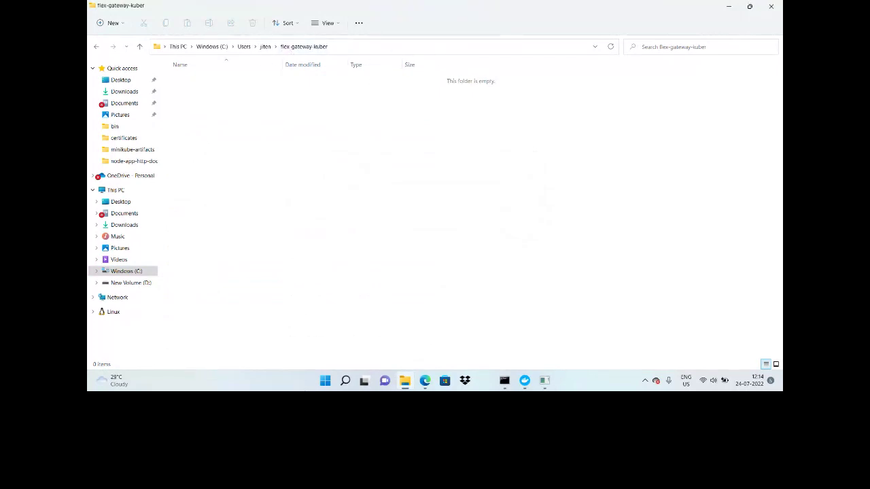
Step: Launch a blank Notepad document from Windows search
mouse_move(341, 385)
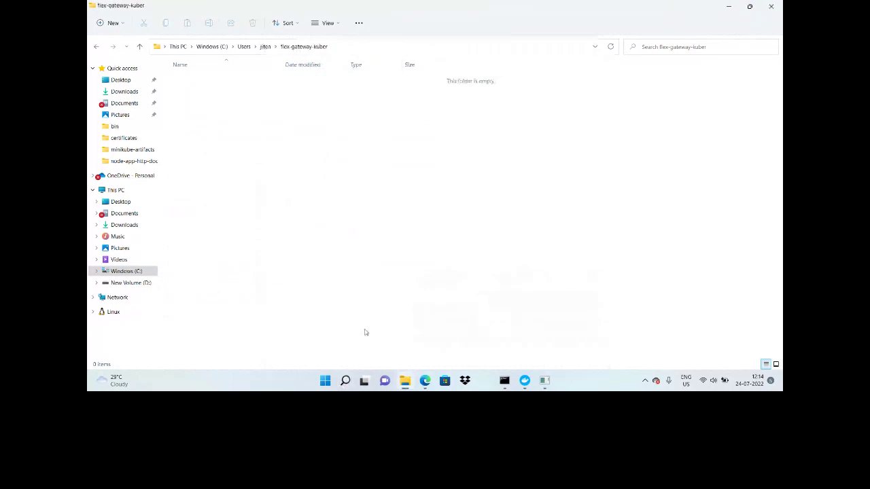
key("super+s")
left_click(299, 204)
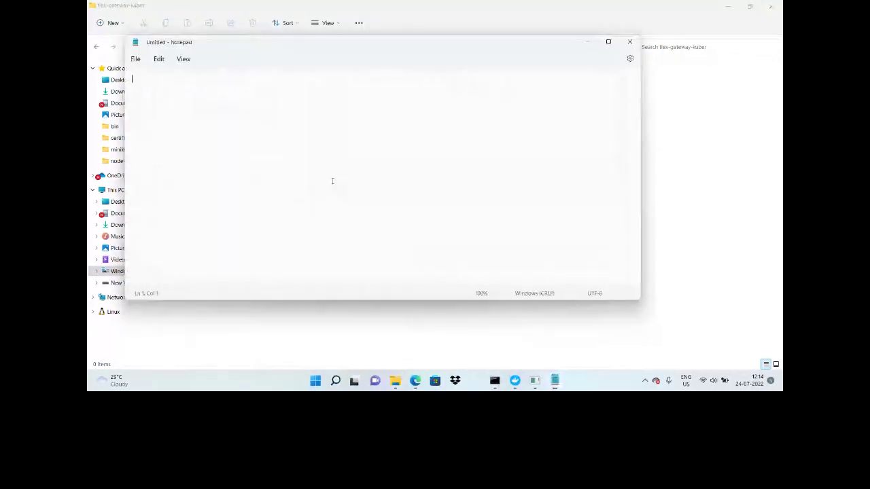
Step: Paste the registration command into a maximized Notepad and join the -v line onto line one
key("ctrl+v")
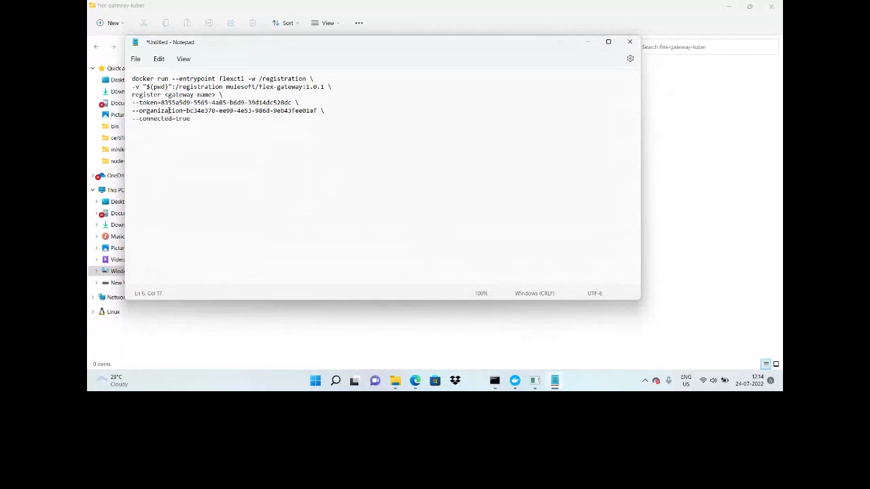
key("super+Up")
left_click(94, 51)
key("BackSpace")
key("BackSpace")
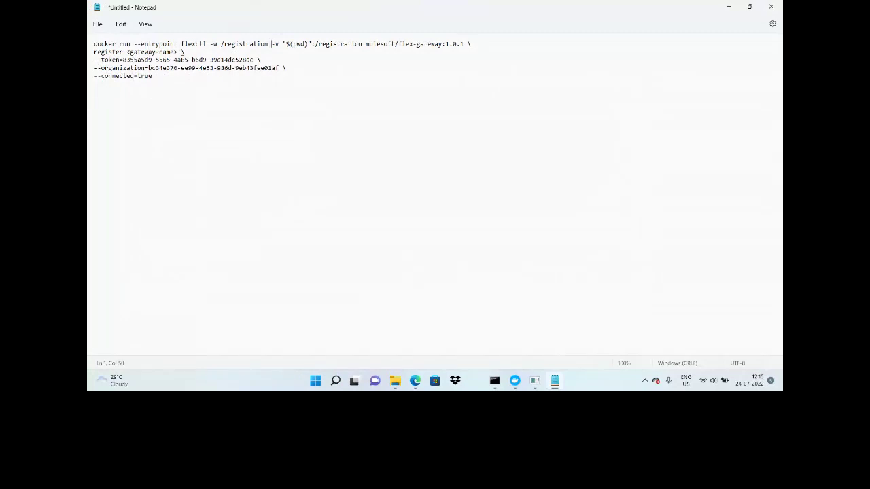
Step: Replace <gateway-name> with mulde-demo-gw-app and join the register and token lines onto line one
left_click_drag(183, 52, 126, 51)
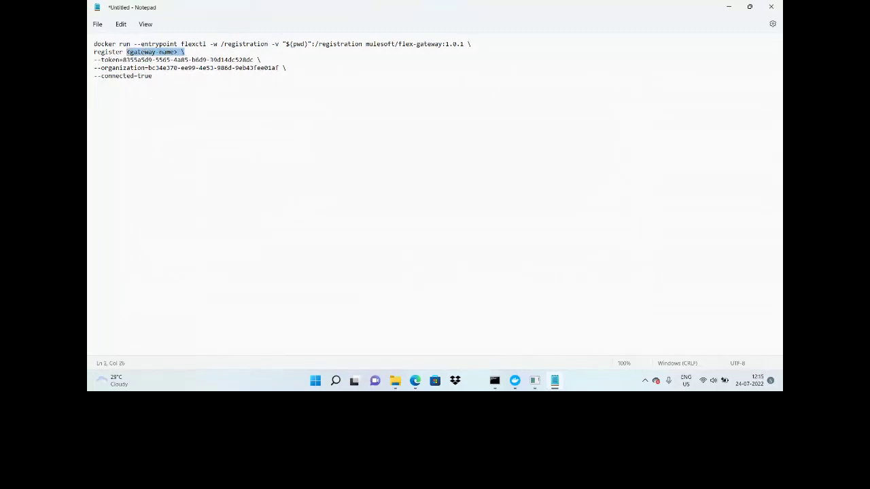
type("mu")
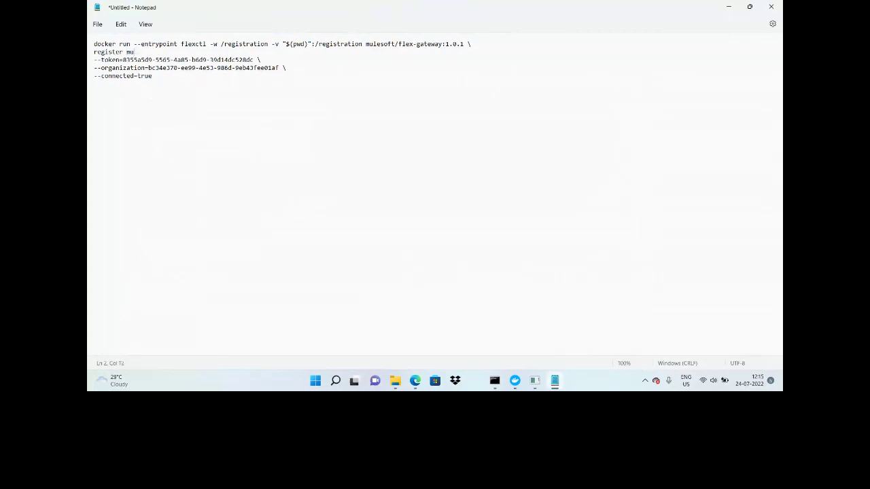
type("lde-demo-gw-app")
key("Home")
key("BackSpace")
key("BackSpace")
left_click(94, 51)
key("BackSpace")
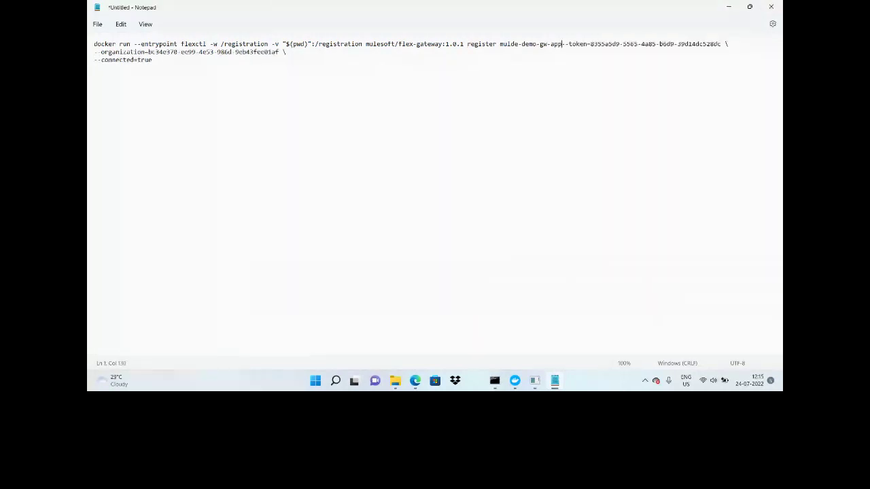
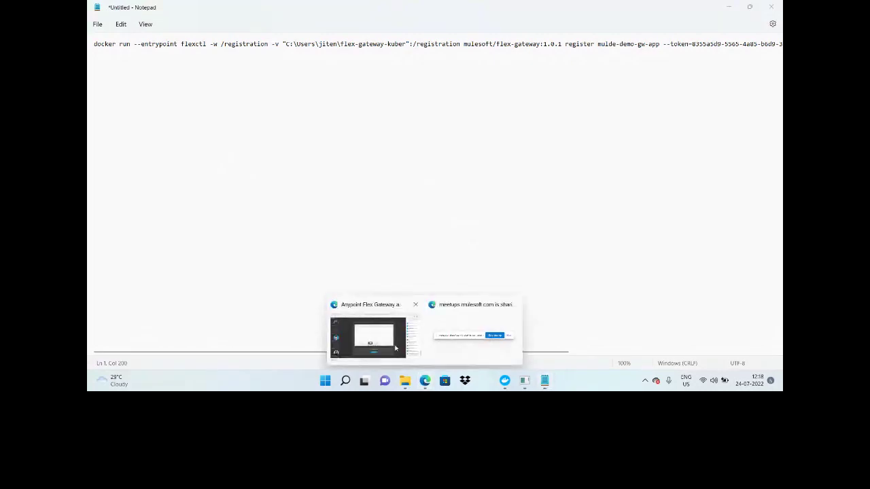
left_click(395, 348)
left_click(364, 6)
left_click(490, 6)
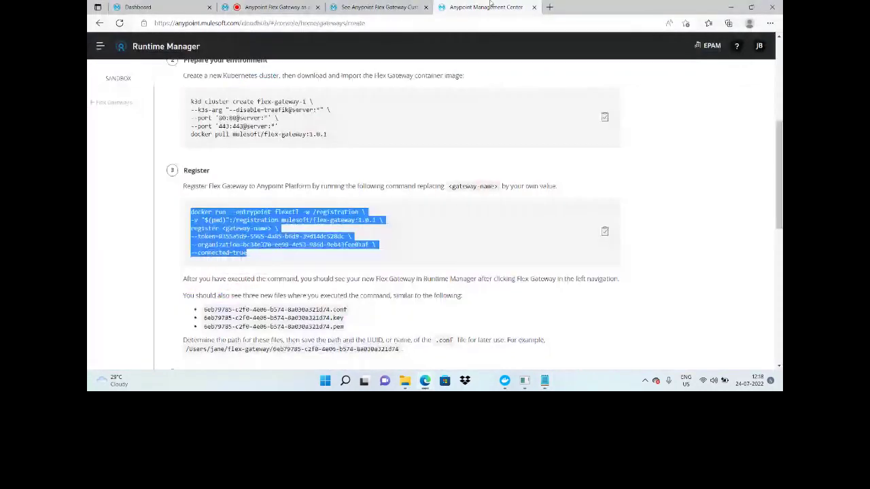
scroll(173, 183, "up", 1)
scroll(310, 179, "up", 6)
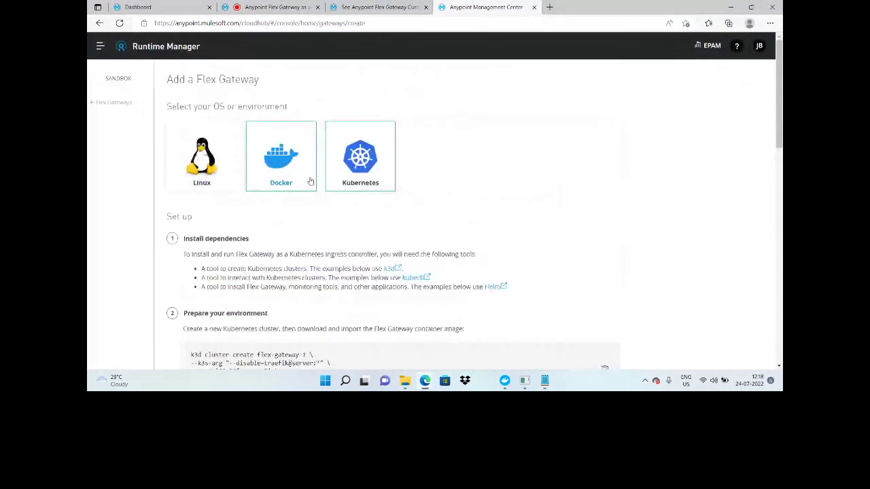
scroll(379, 178, "down", 3)
scroll(378, 178, "down", 3)
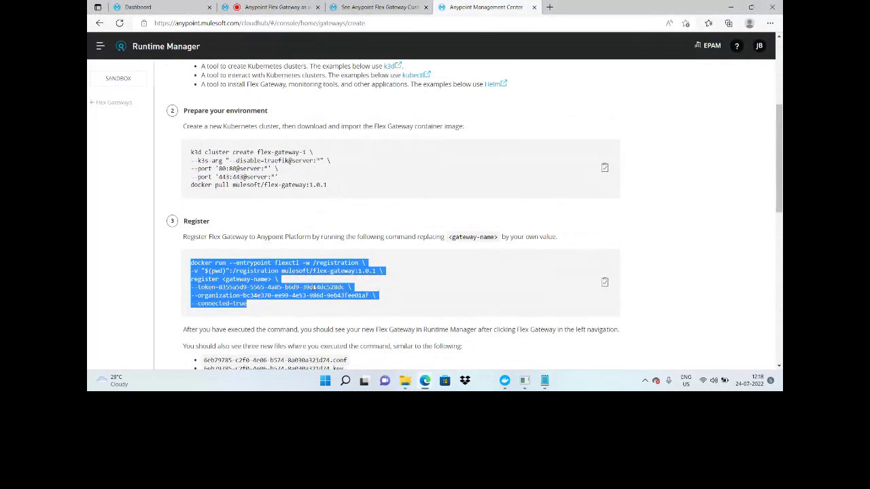
mouse_move(545, 384)
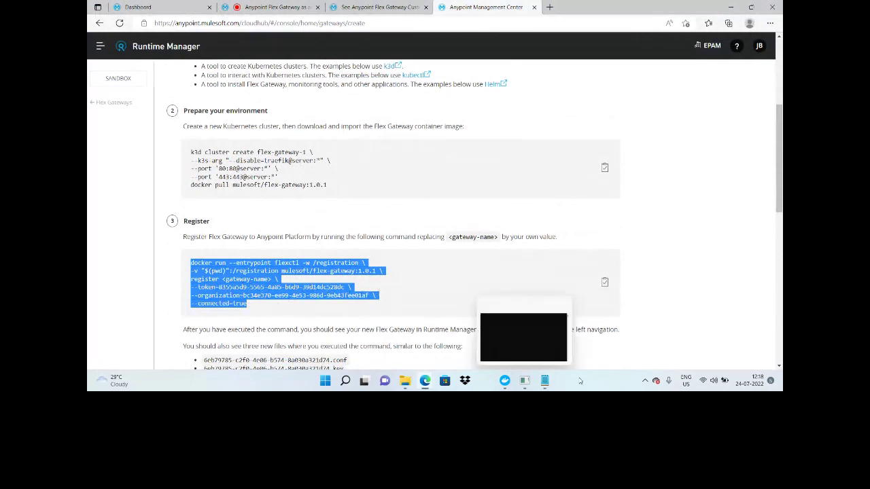
left_click(544, 382)
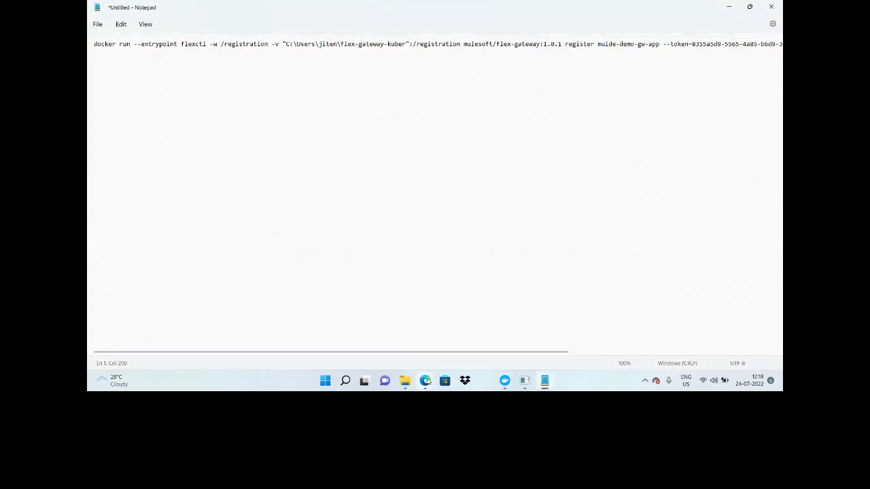
left_click(425, 381)
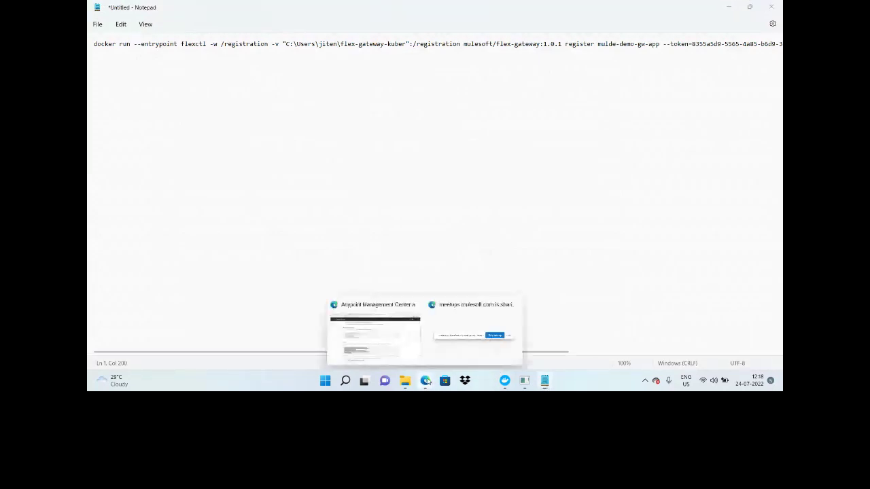
left_click(393, 363)
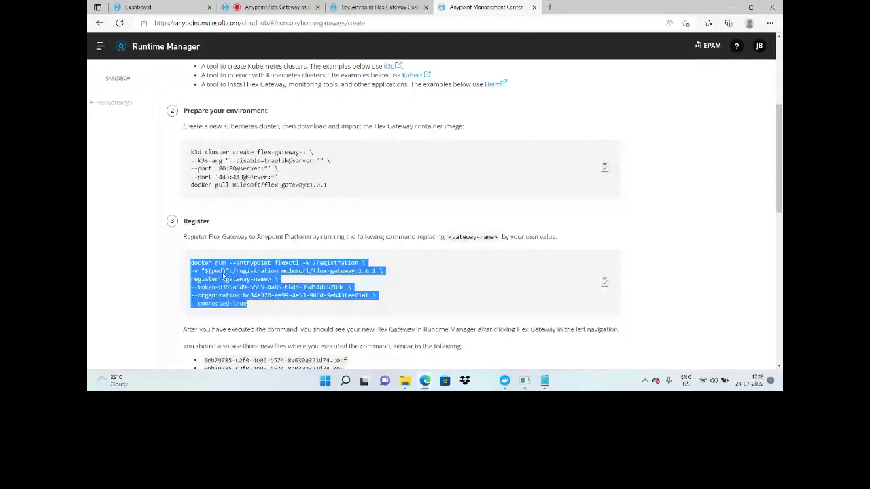
key("alt+Tab")
left_click_drag(284, 43, 406, 43)
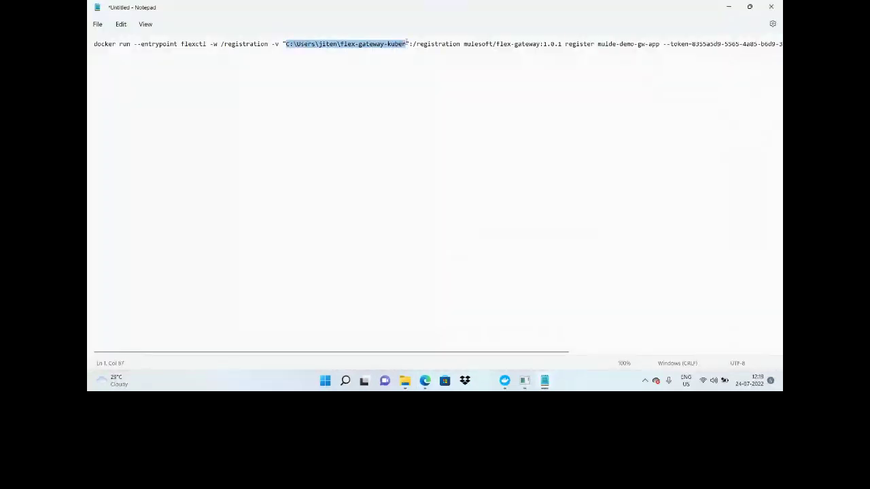
mouse_move(423, 382)
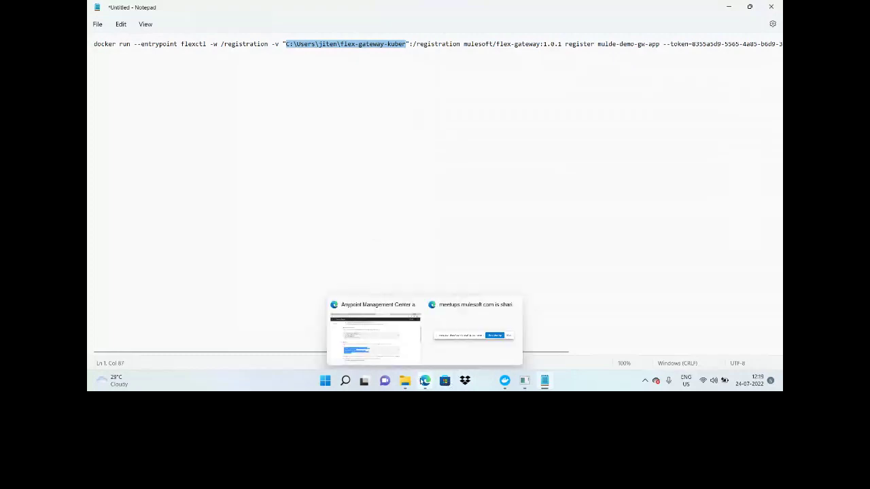
left_click(380, 344)
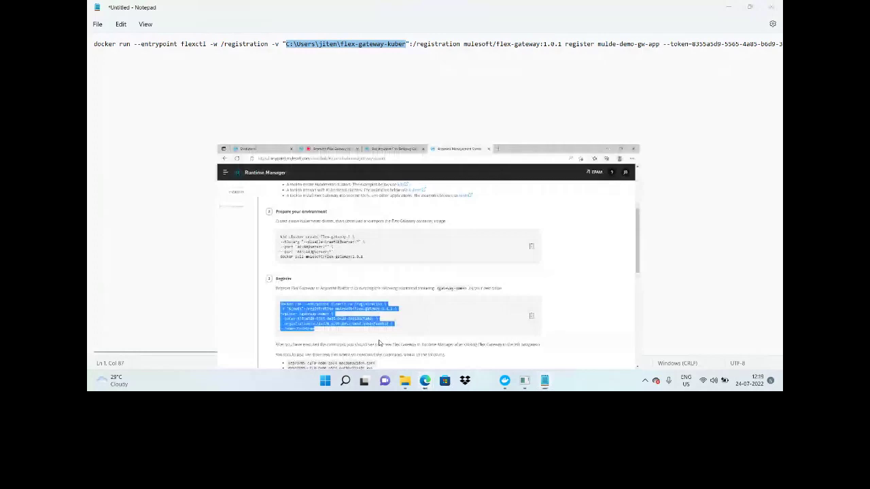
key("ctrl+a")
Step: Open Command Prompt and run the pasted docker register command for mulde-demo-gw-app
left_click(345, 381)
type("cmd")
key("Return")
key("ctrl+v")
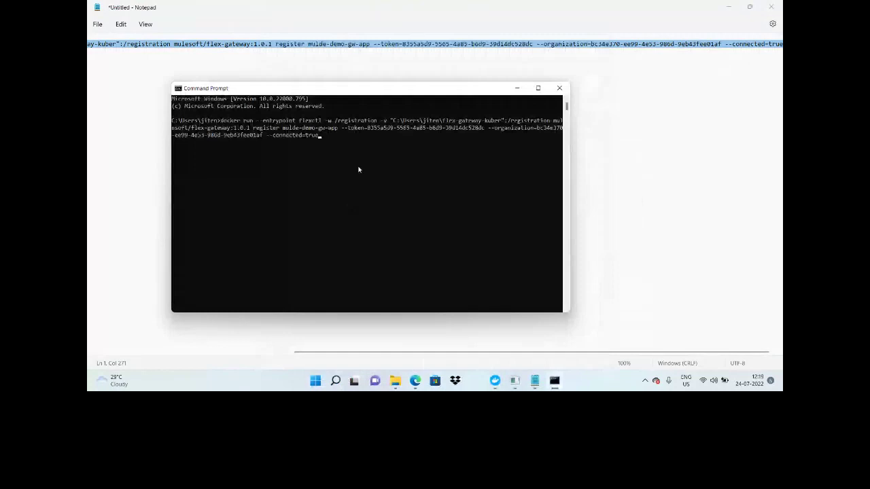
key("Return")
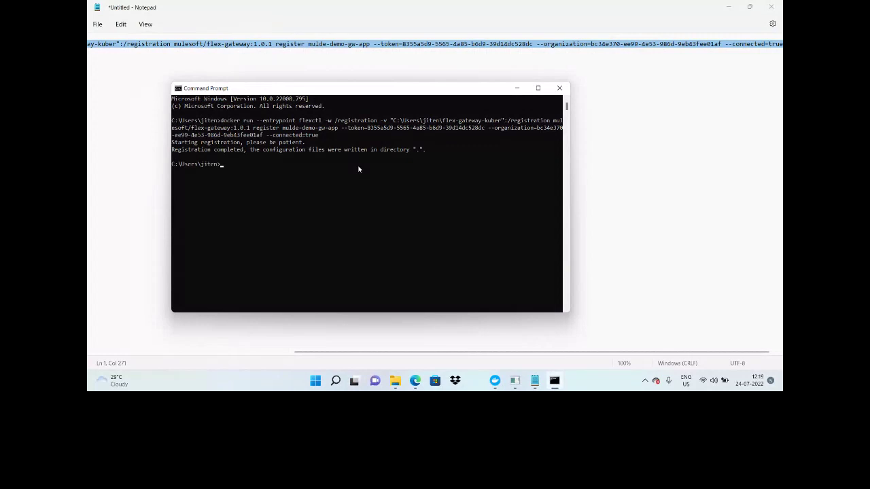
Step: Check the generated registration files, then view Runtime Manager's Flex Gateways list
left_click(394, 381)
mouse_move(415, 380)
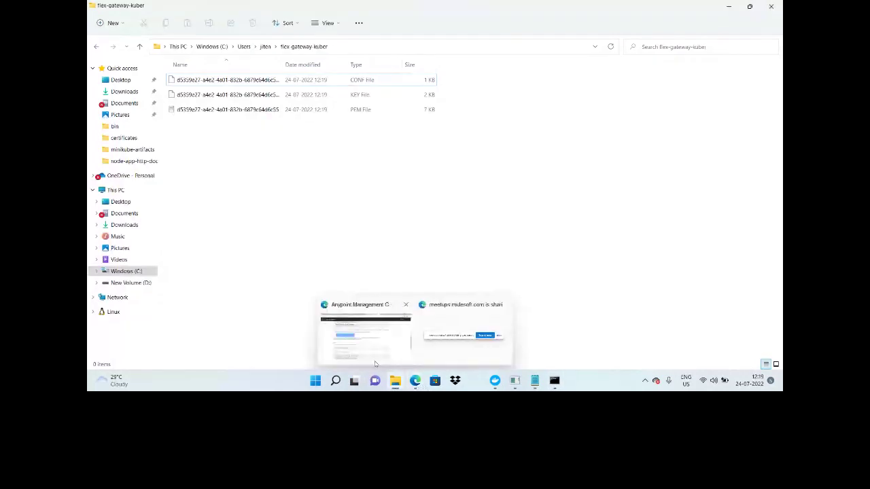
left_click(375, 360)
left_click(114, 126)
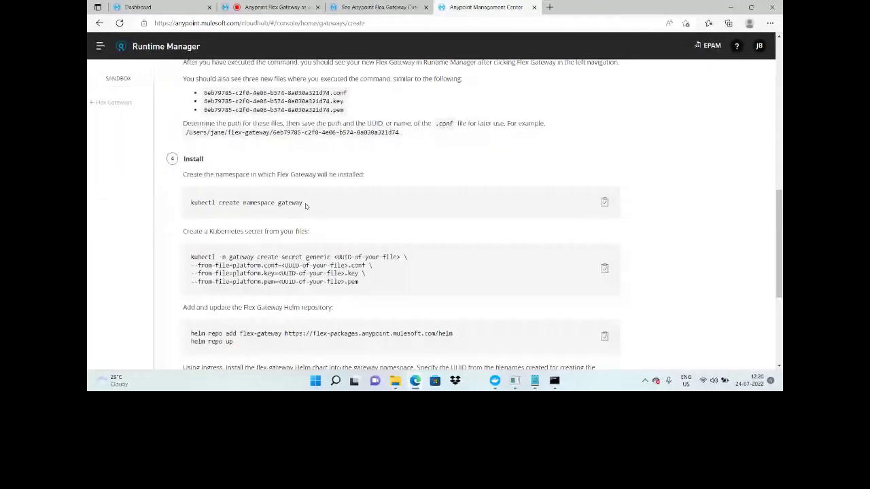
Step: Run 'kubectl create namespace gateway' in Command Prompt, then copy the secret-creation command
left_click_drag(305, 202, 189, 204)
key("ctrl+c")
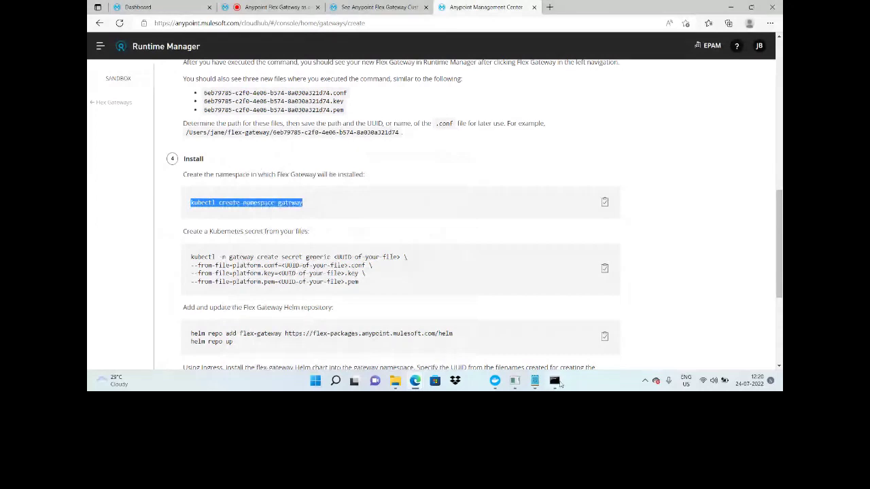
left_click(558, 383)
right_click(292, 181)
key("Return")
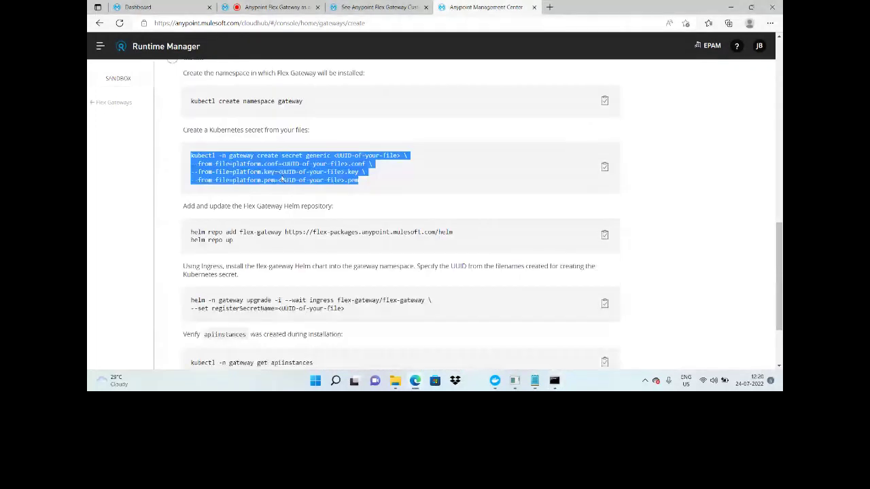
right_click(280, 174)
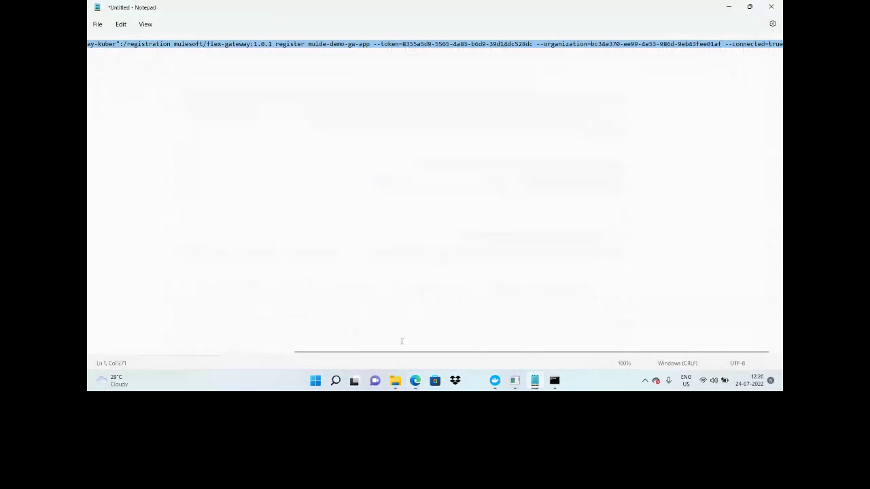
Step: Paste the secret command into Notepad and copy the UUID from the PEM file's name
left_click(219, 121)
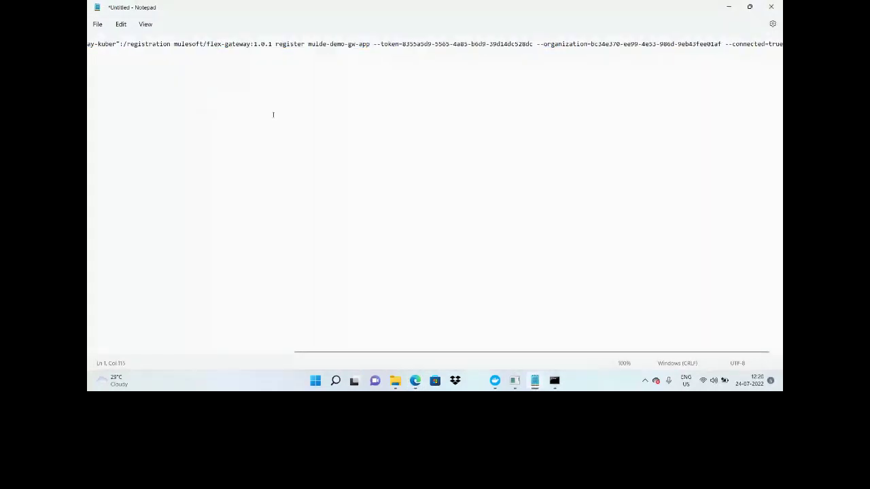
key("ctrl+a")
key("ctrl+v")
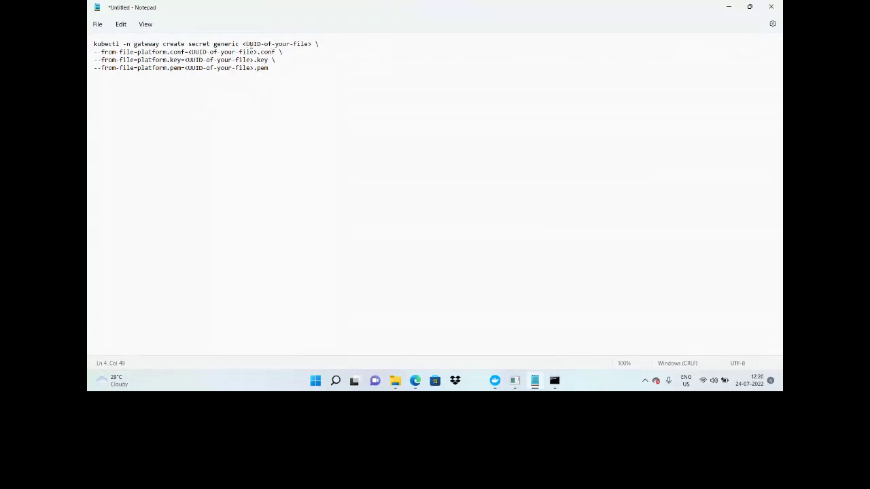
left_click_drag(244, 43, 312, 43)
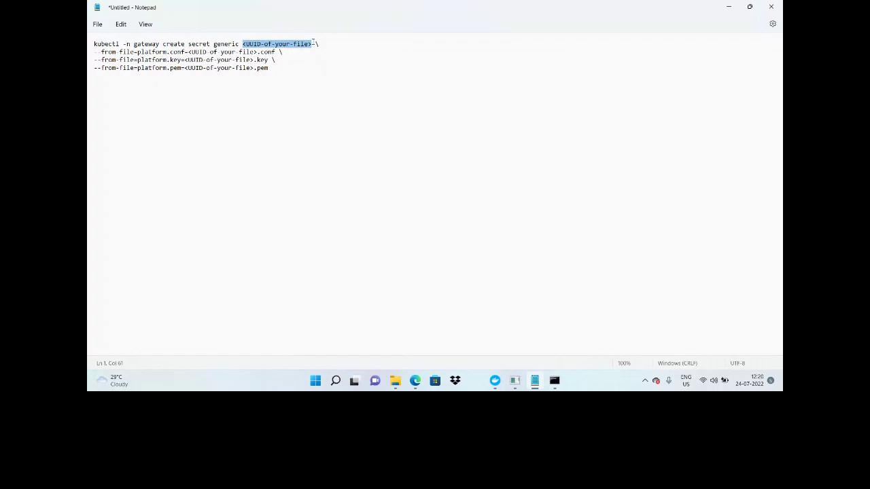
key("alt+Tab")
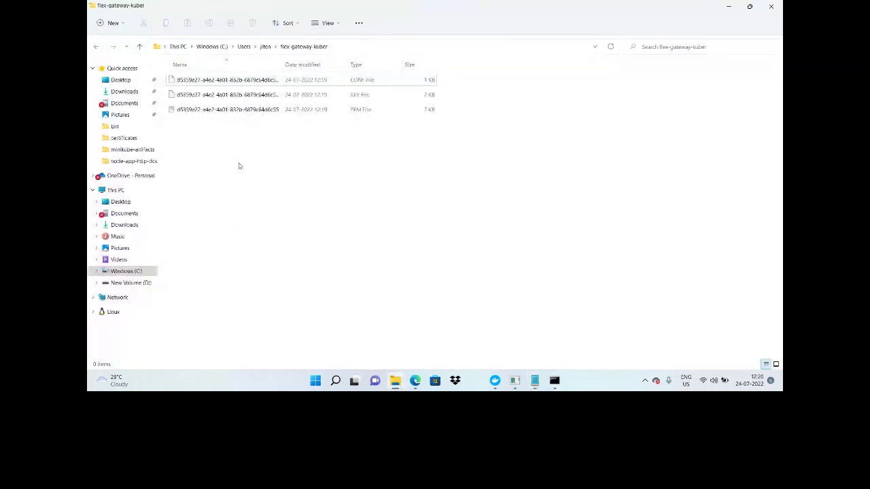
right_click(232, 109)
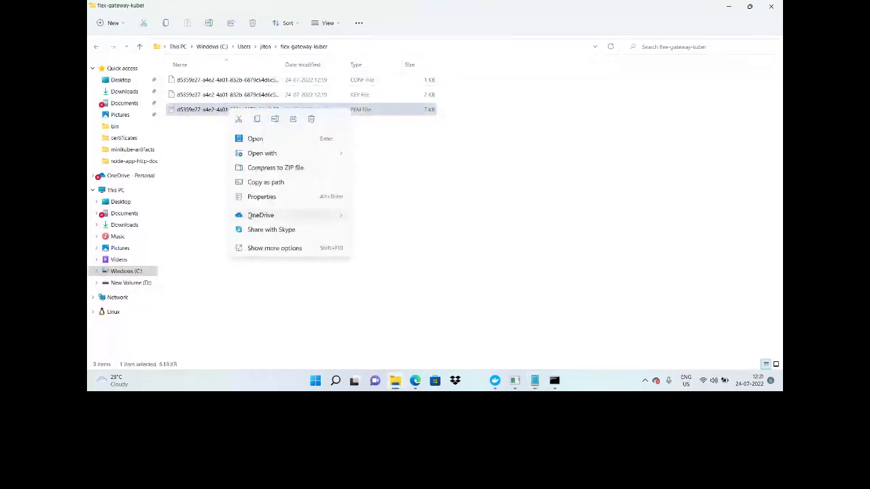
left_click(274, 248)
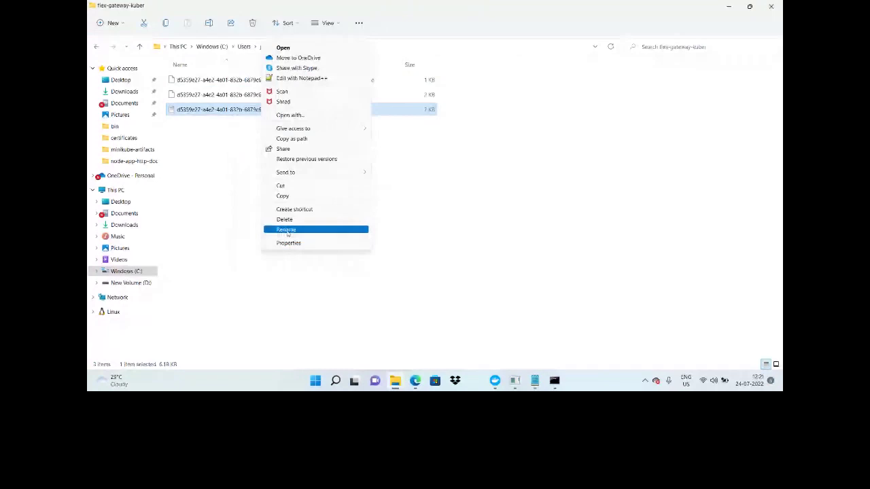
left_click(287, 231)
left_click(535, 380)
Step: Replace the <UUID-of-your-file> placeholders in the secret name and .conf, .key, .pem paths
left_click_drag(327, 45, 188, 52)
type("d5359e27-a4e2-4a01-832b-6879c64d6c55")
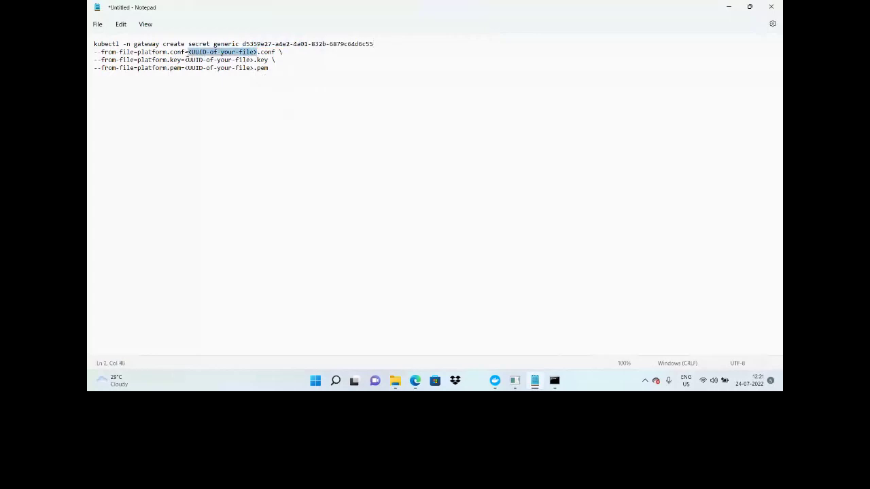
type("d5359e27-a4e2-4a01-832b-6879c64d6c55")
left_click_drag(257, 60, 186, 60)
type("d5359e27-a4e2-4a01-832b-6879c64d6c55")
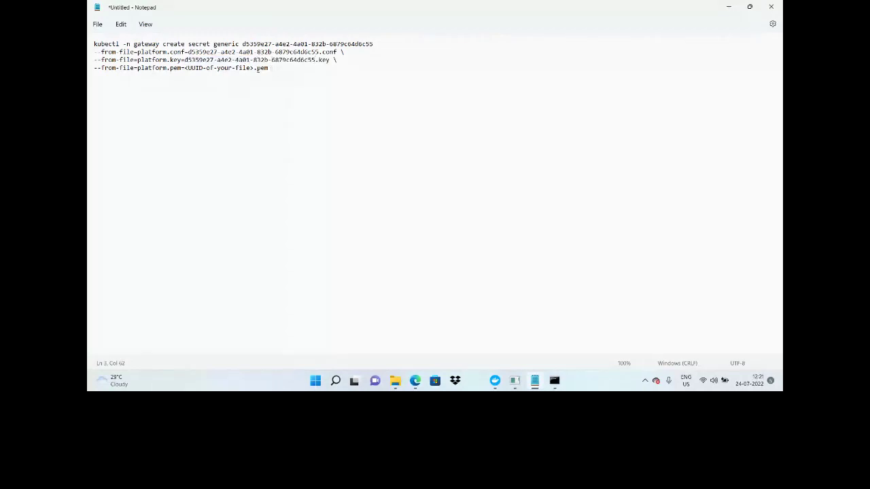
left_click_drag(254, 68, 184, 68)
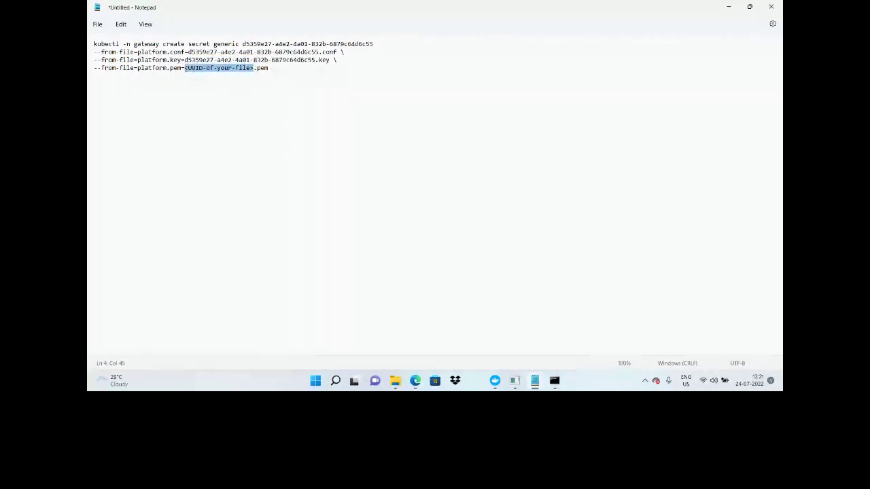
type("d5359e27-a4e2-4a01-832b-6879c64d6c55")
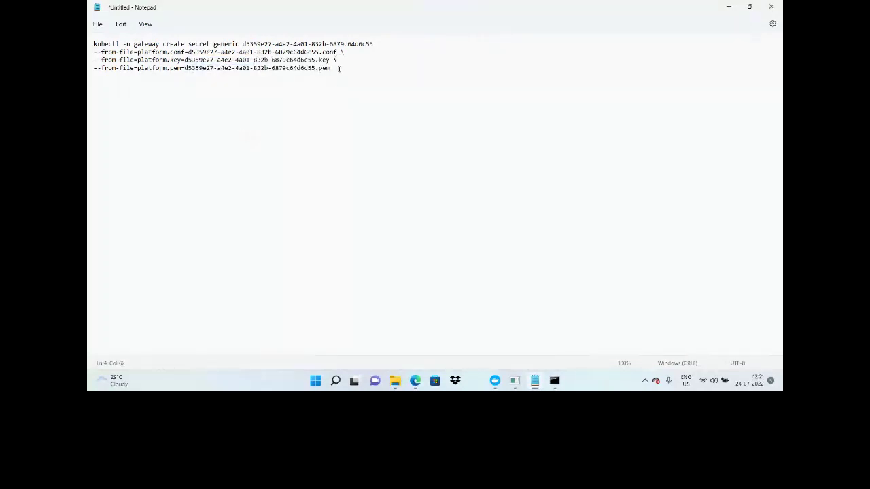
Step: Remove the trailing backslashes to join the secret command into one line and copy it
key("BackSpace")
left_click(347, 51)
key("BackSpace")
key("Delete")
left_click(96, 51)
key("BackSpace")
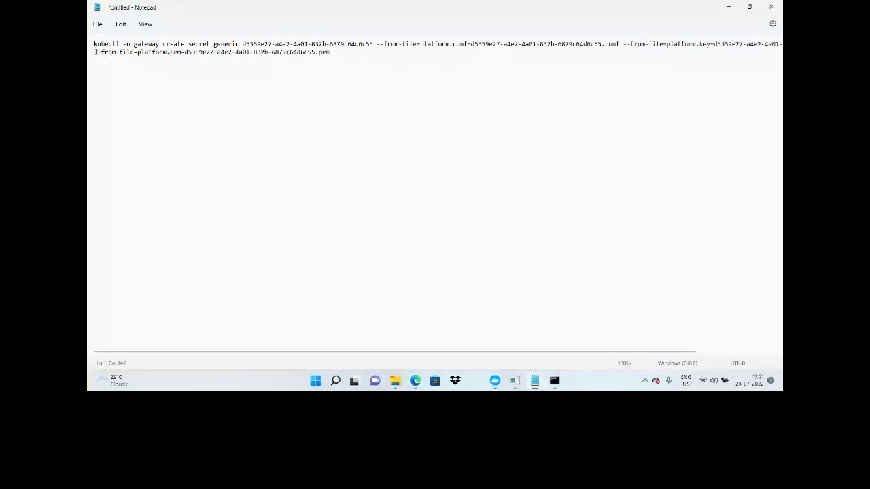
key("BackSpace")
key("ctrl+a")
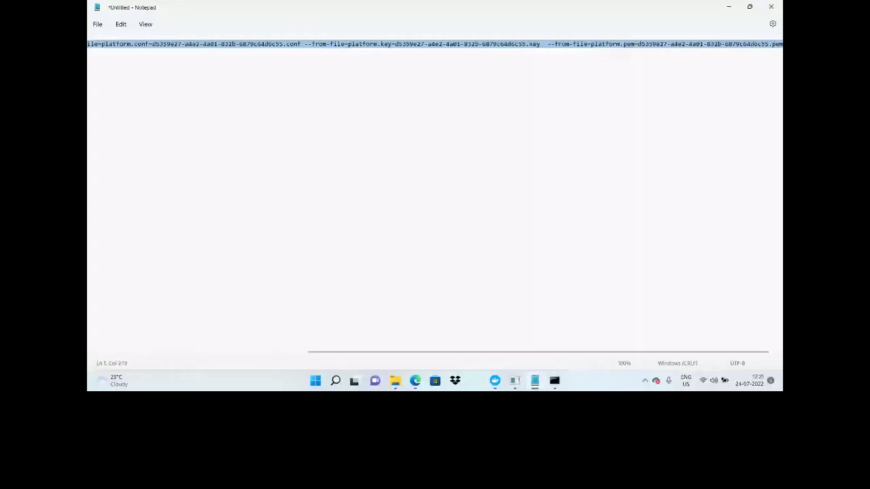
left_click(555, 381)
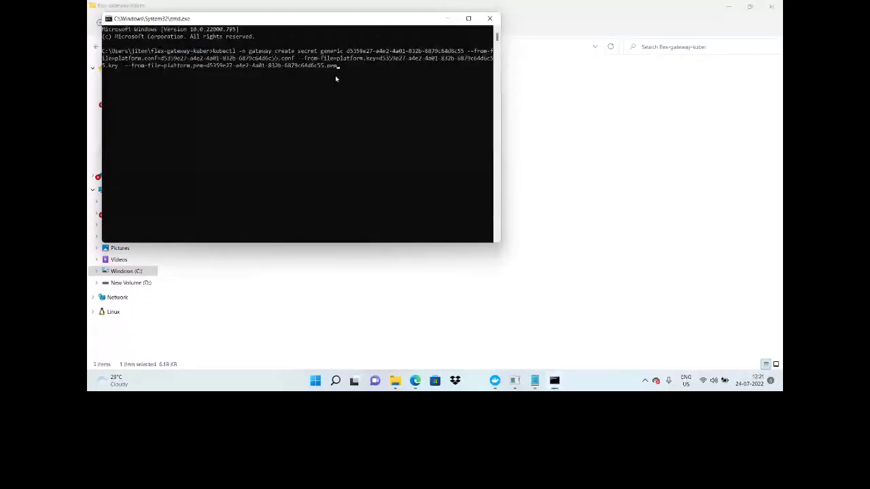
Step: Run the kubectl -n gateway create secret generic command and return to the setup page
key("Return")
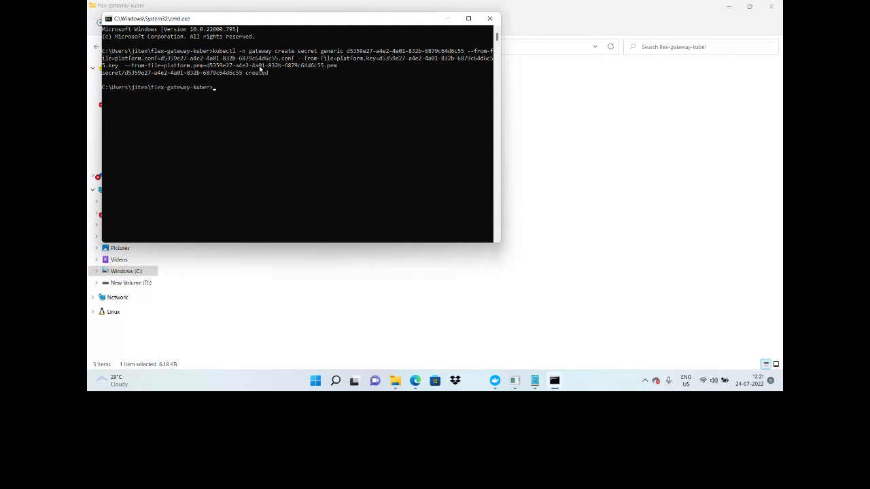
key("alt+Tab")
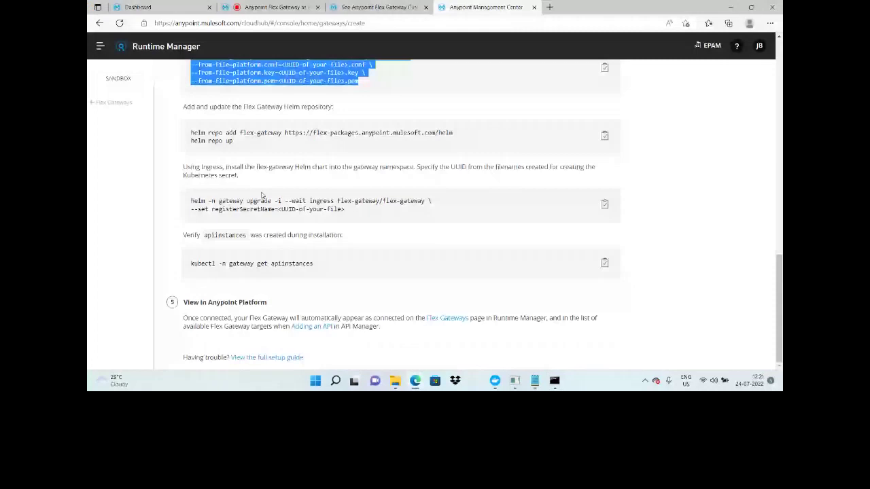
Step: Open a Command Prompt in C:\minikube and run 'helm repo add flex-gateway'
key("alt+Tab")
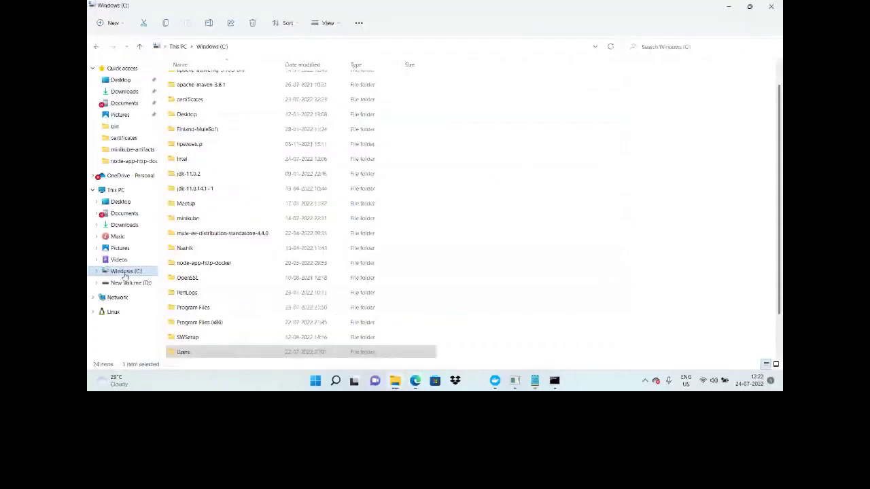
double_click(188, 218)
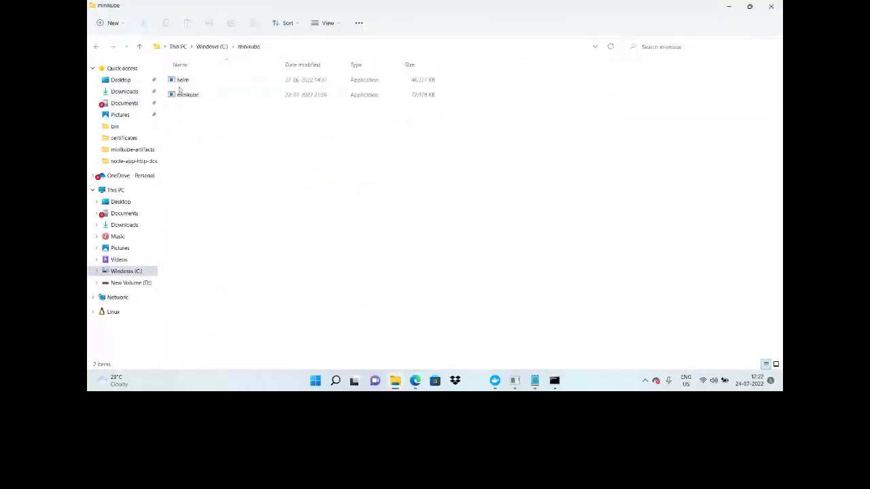
left_click(363, 46)
type("cmd")
key("Return")
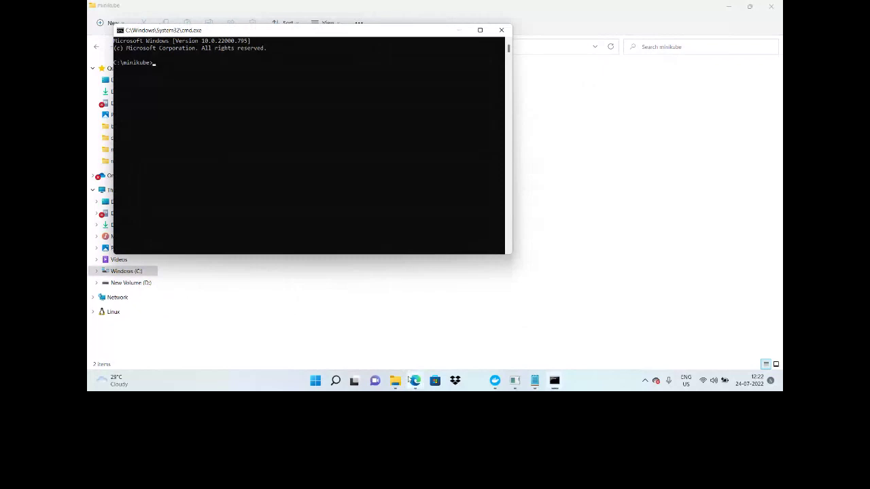
left_click(411, 380)
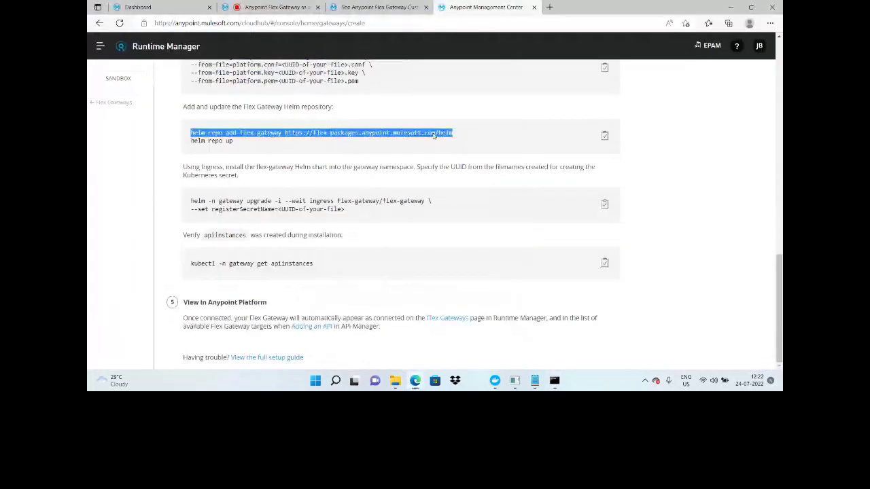
left_click(554, 380)
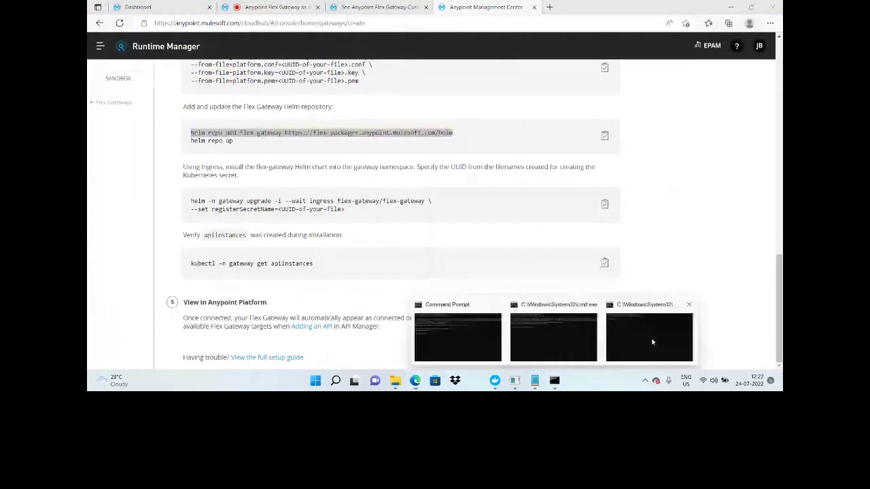
left_click(652, 342)
key("Return")
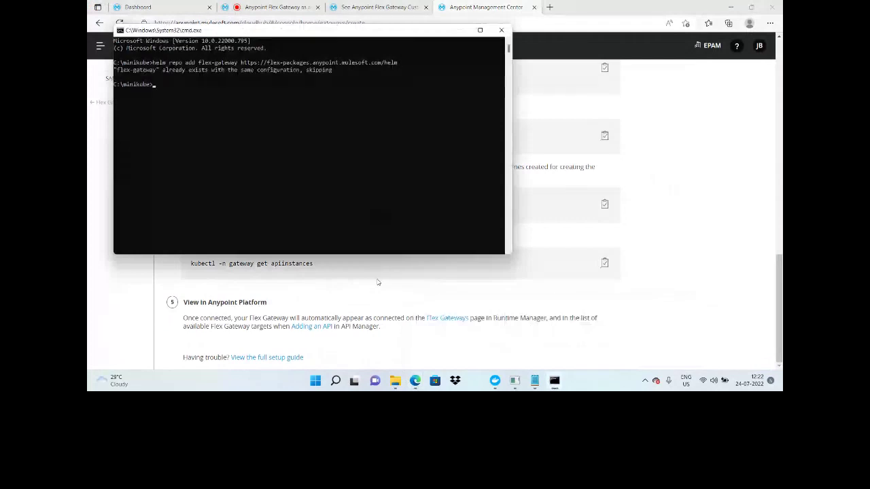
Step: Run 'helm repo up' in the minikube prompt to update the flex-gateway repository
left_click(332, 292)
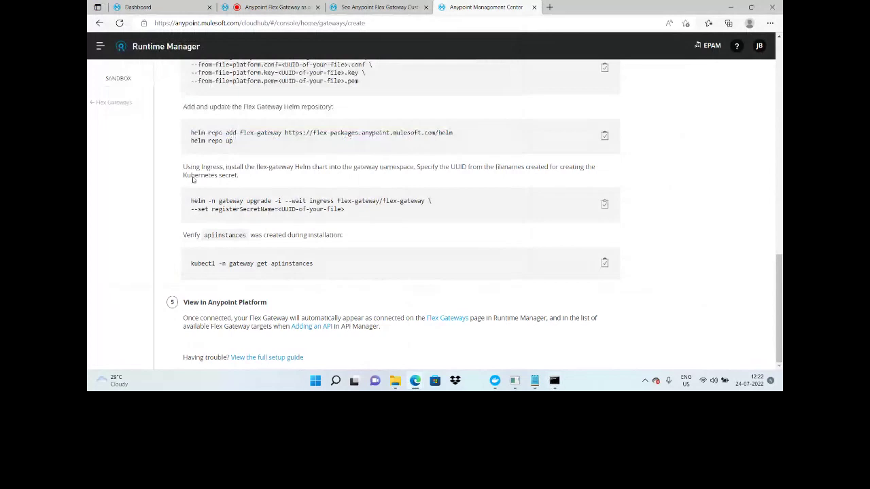
left_click_drag(191, 140, 239, 143)
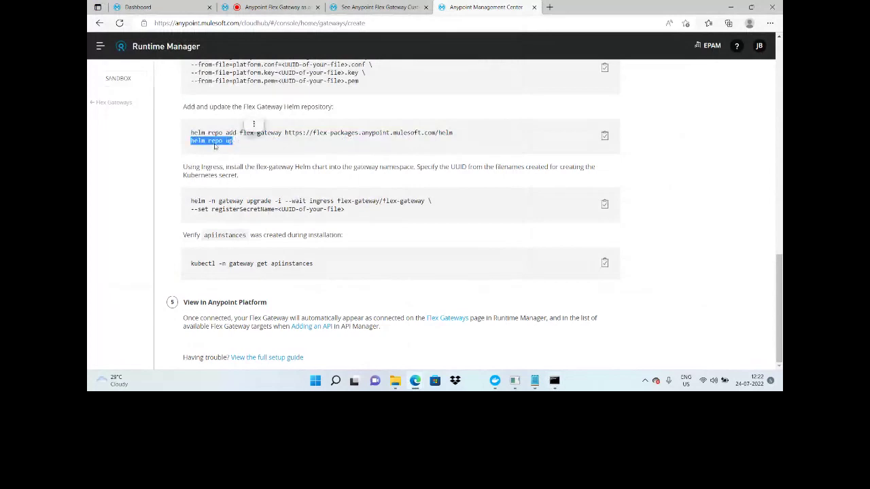
left_click(555, 381)
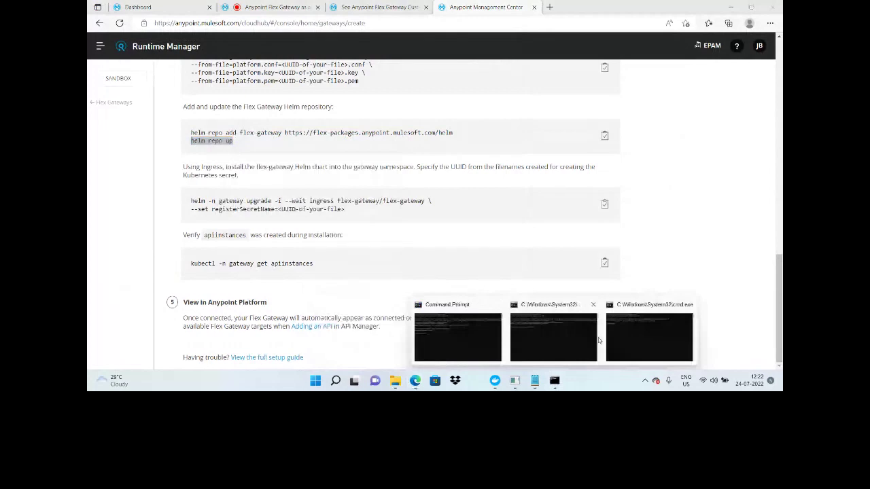
left_click(598, 339)
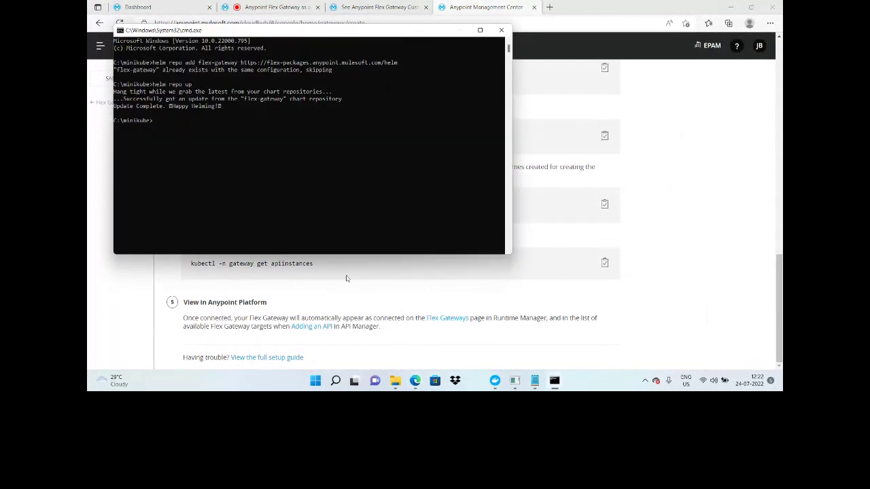
left_click(348, 274)
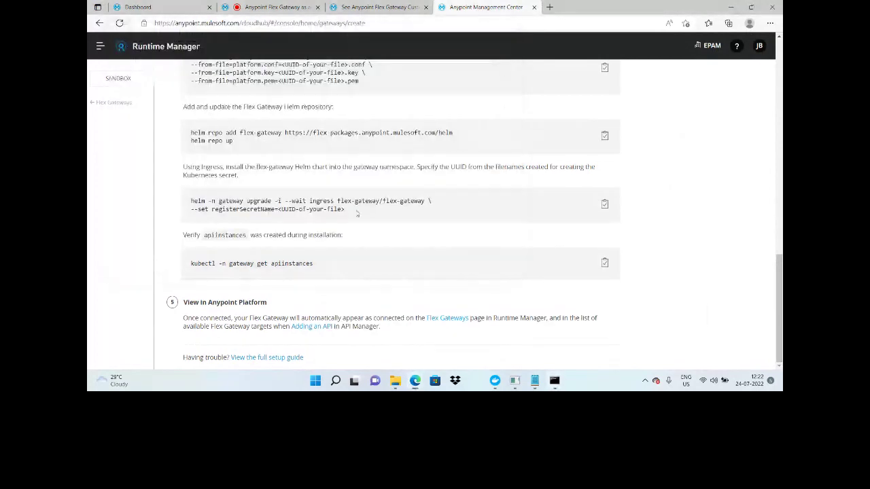
left_click_drag(357, 213, 121, 207)
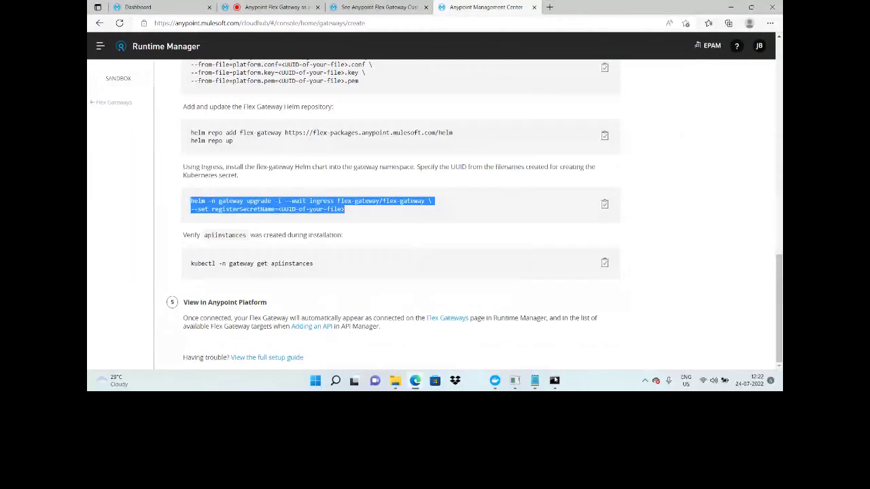
mouse_move(556, 382)
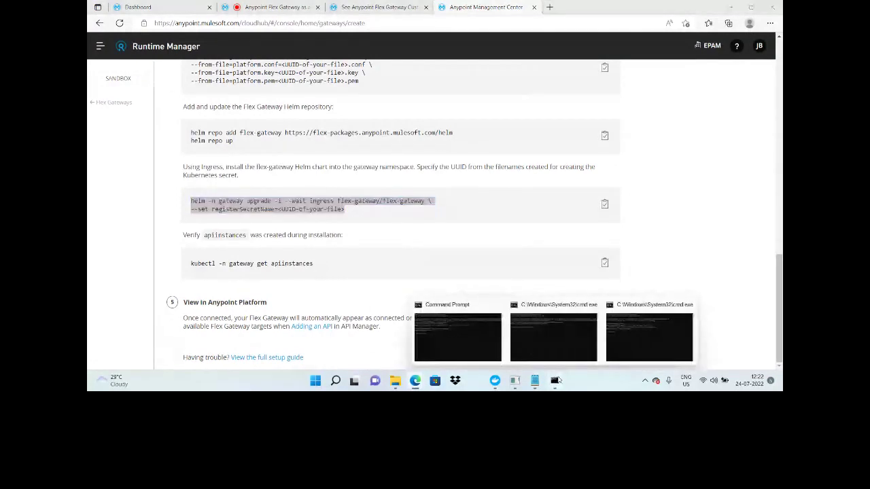
Step: Launch 'minikube dashboard' and choose the gateway namespace, which shows no workloads yet
left_click(457, 334)
type("dashboards")
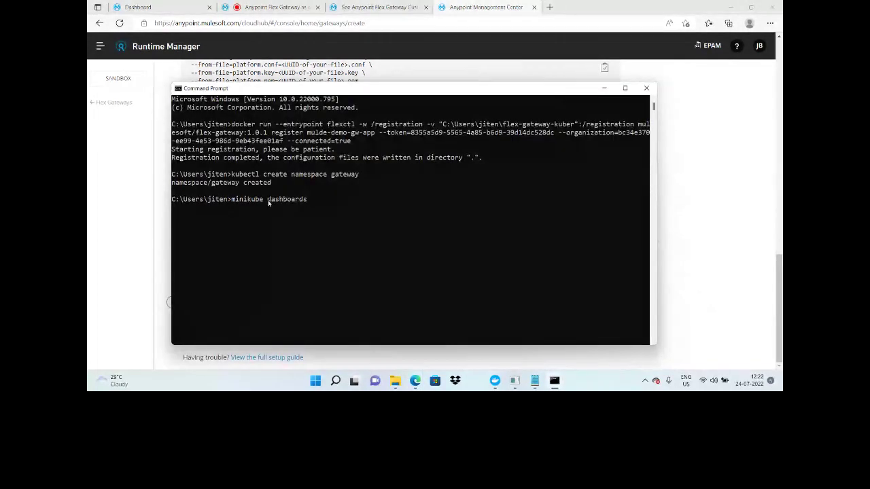
key("BackSpace")
key("Return")
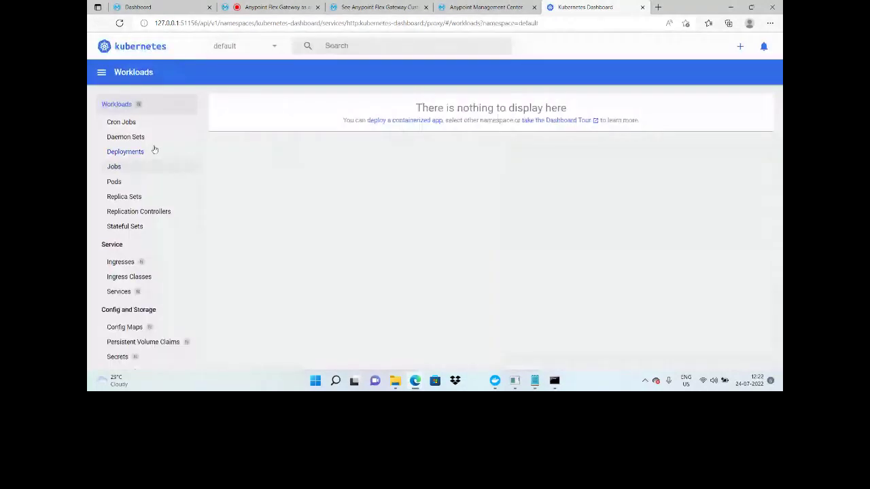
left_click(257, 47)
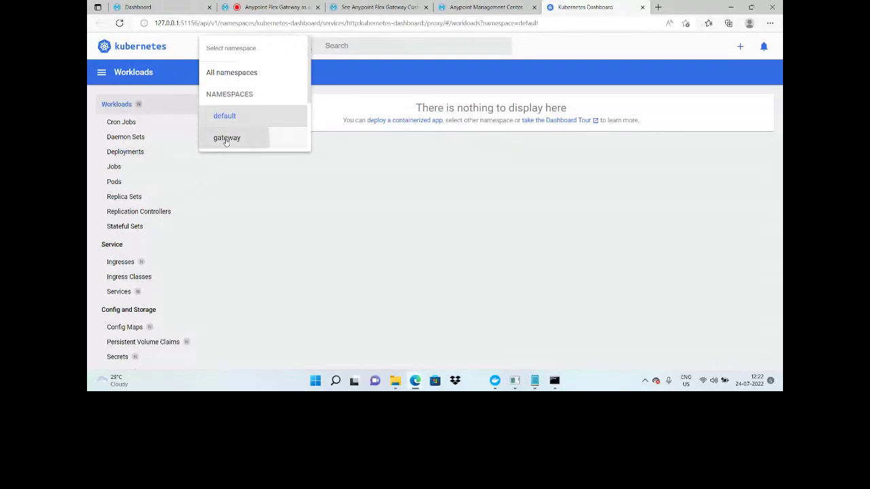
left_click(227, 138)
mouse_move(555, 381)
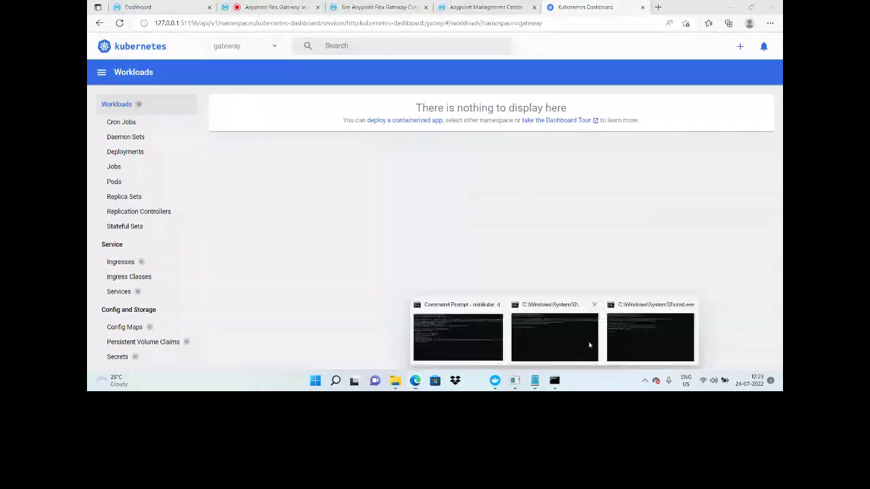
left_click(640, 337)
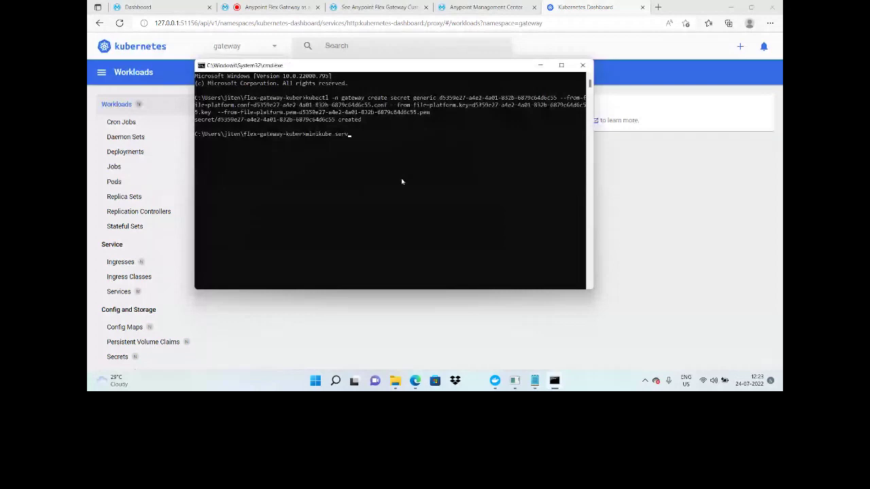
Step: Run 'minikube service list', 'kubectl get pods' and 'kubectl get namespaces', confirming gateway is Active
type("ice list")
key("Return")
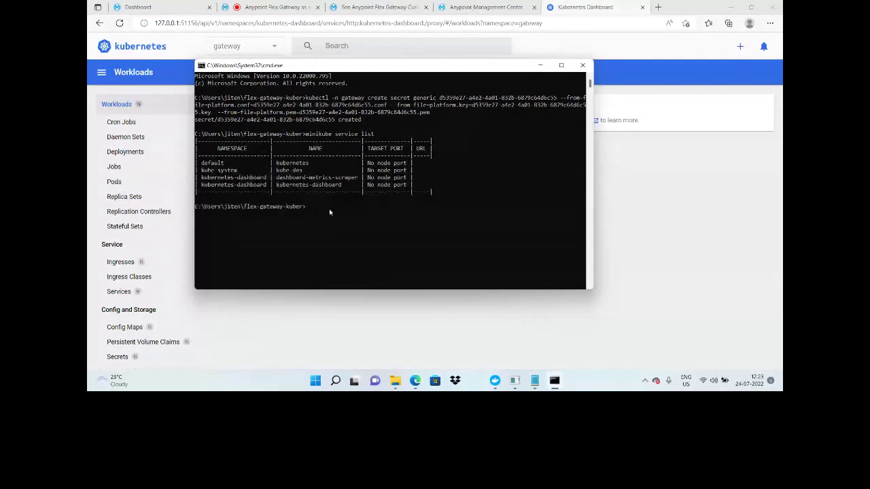
type("kube")
type("ctl get pods")
key("Return")
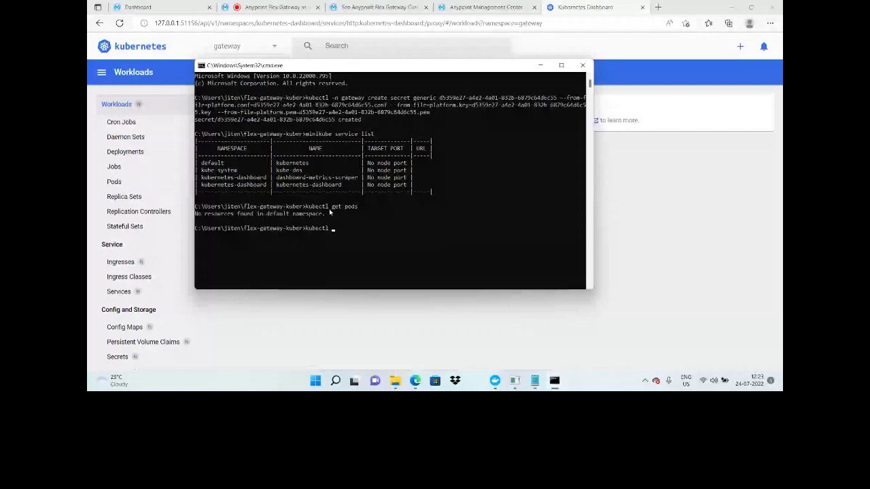
type("get namespaces")
key("Return")
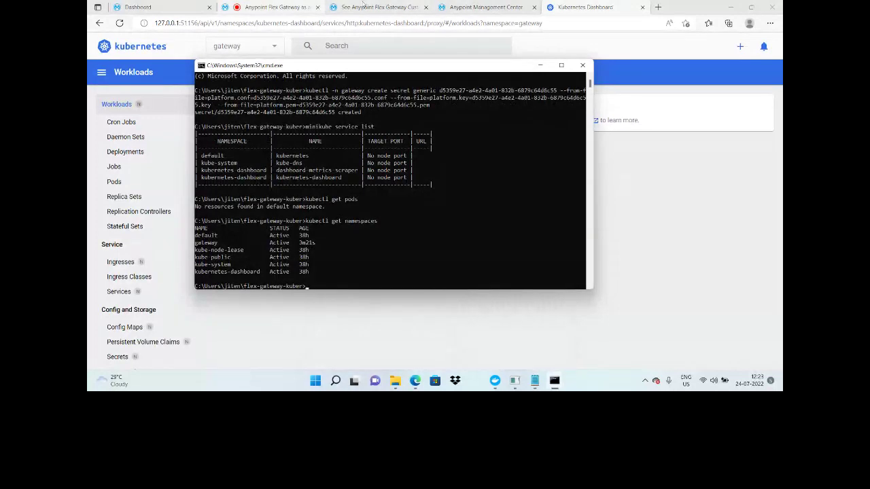
Step: Paste the helm upgrade -i --wait ingress command into Notepad and join it onto one line
left_click(486, 7)
right_click(272, 211)
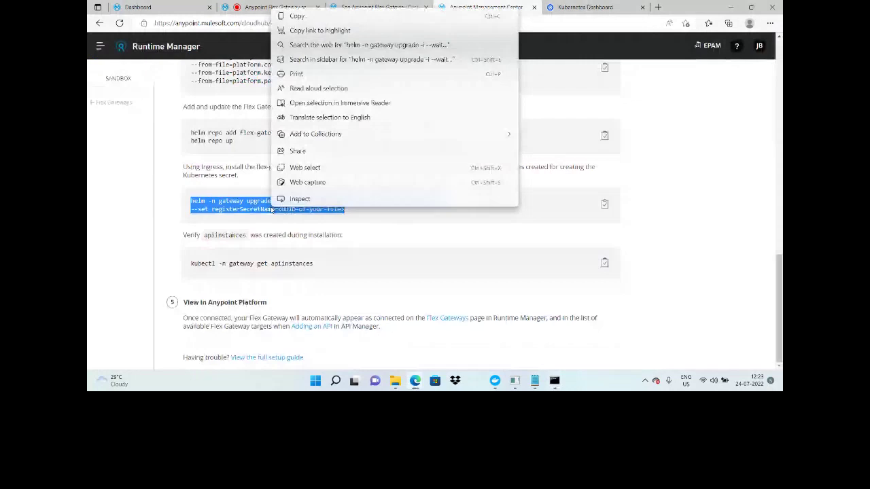
left_click(297, 16)
key("alt+Tab")
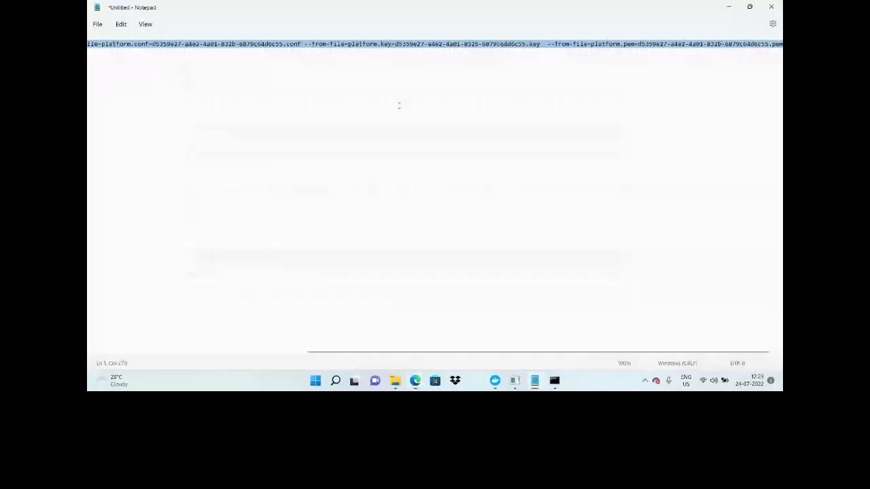
type("helm -n gateway upgrade -i --wait ingress flex-gateway/flex-gateway \\ --set registerSecretName=<UUID of your file>")
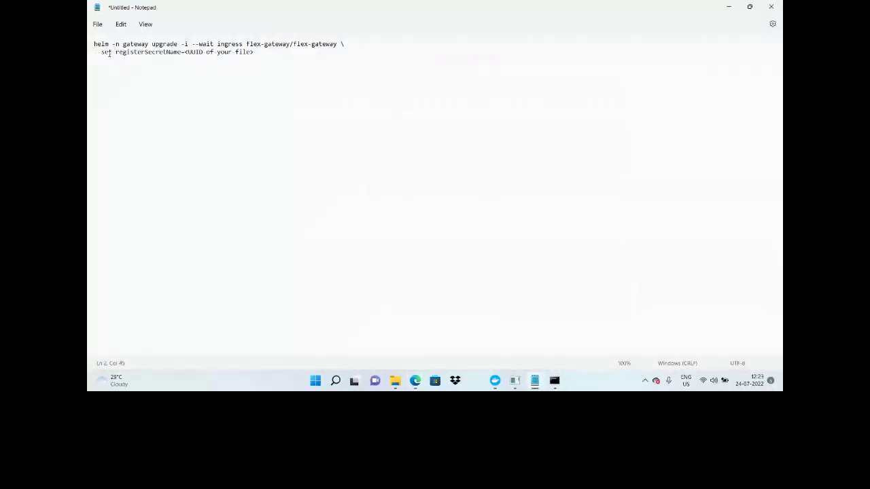
left_click(94, 43)
triple_click(95, 52)
left_click(95, 53)
key("BackSpace")
key("BackSpace")
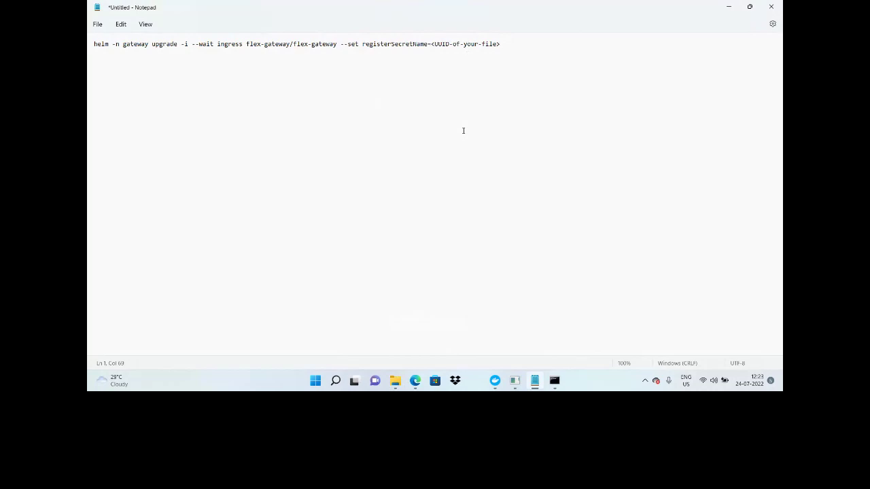
key("alt+Tab")
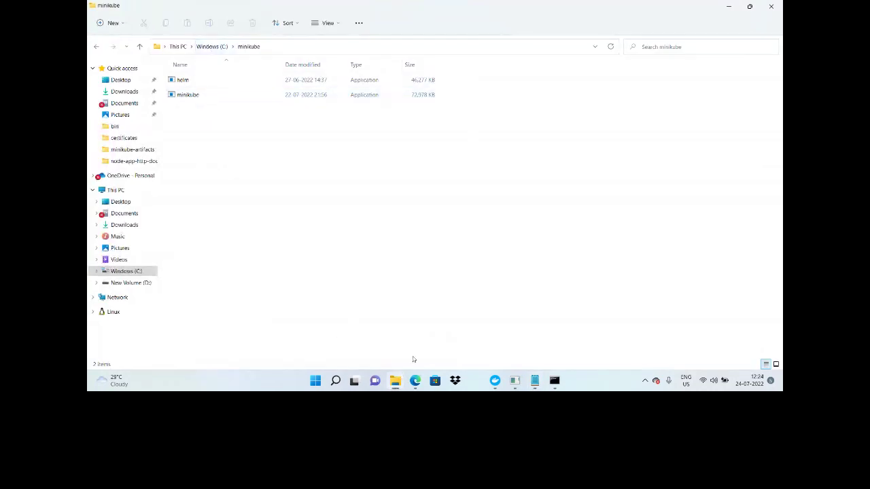
Step: Open the flex-gateway-kuber folder in the user's home and copy the .conf file's UUID name
left_click(210, 50)
double_click(185, 309)
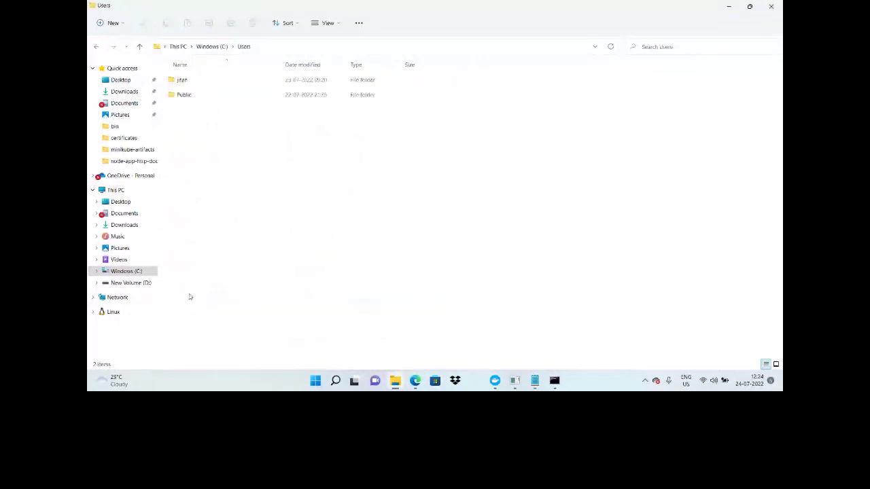
left_click(183, 81)
double_click(182, 80)
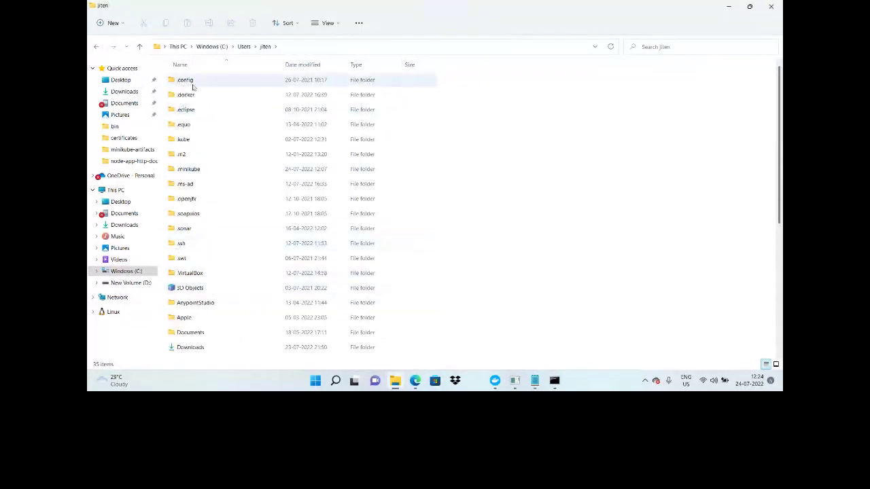
scroll(196, 108, "down", 5)
left_click(197, 130)
double_click(200, 160)
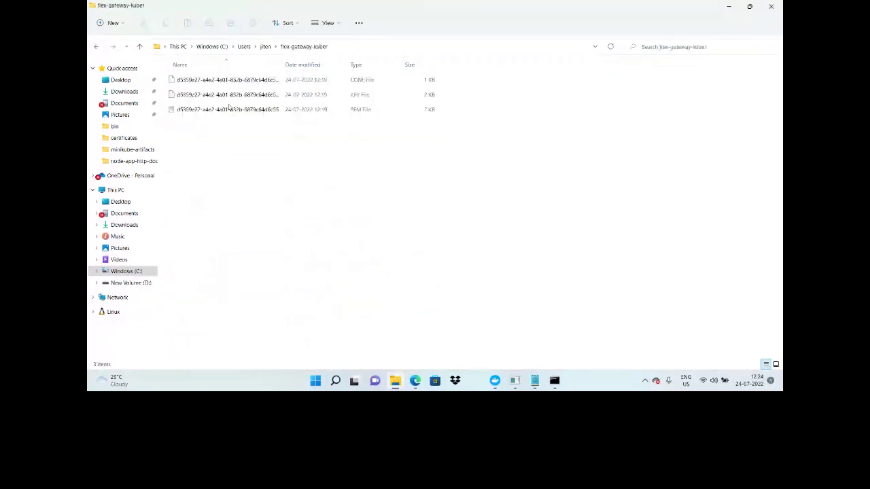
left_click(227, 81)
right_click(227, 85)
left_click(313, 205)
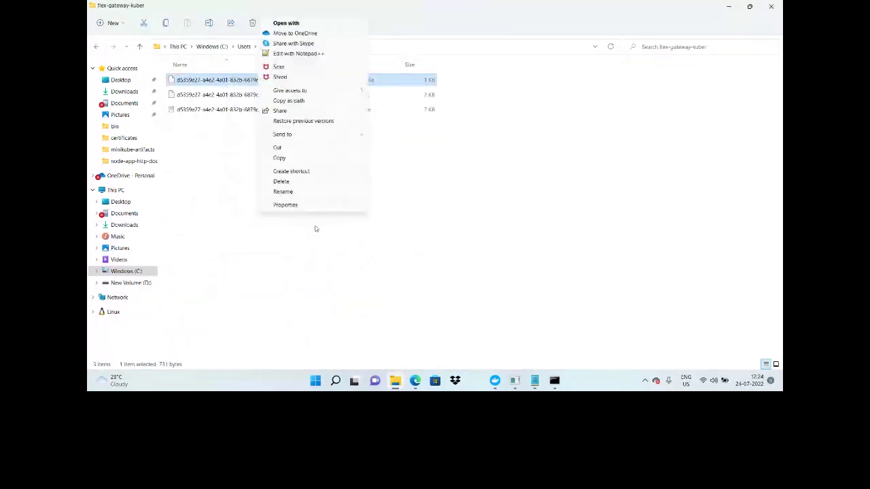
left_click(299, 192)
key("ctrl+c")
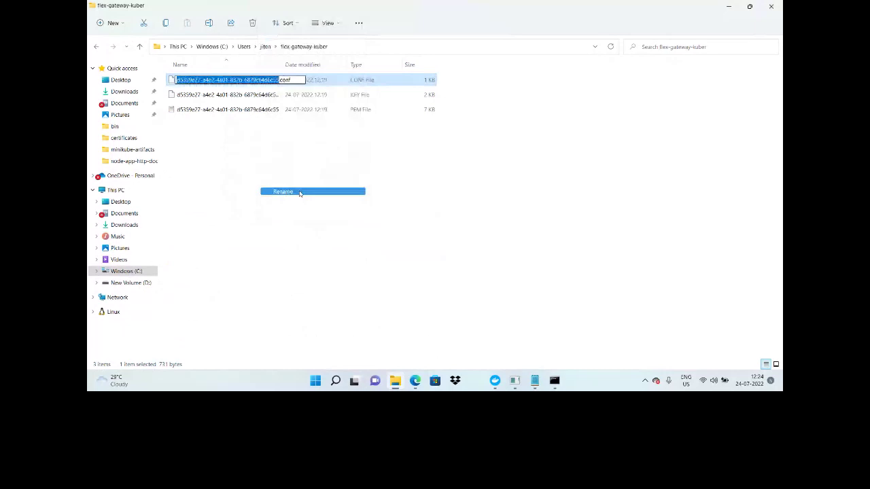
key("alt+Tab")
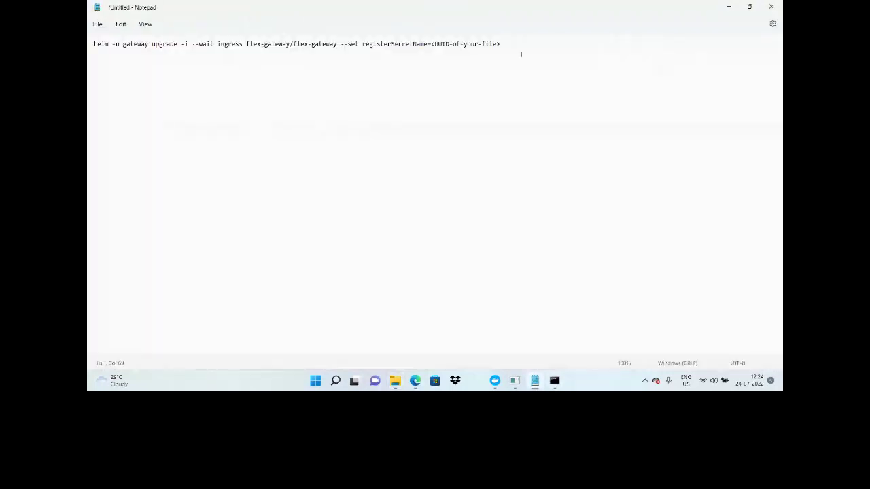
Step: Insert the UUID as registerSecretName and run the helm upgrade command in Command Prompt
left_click_drag(511, 46, 431, 45)
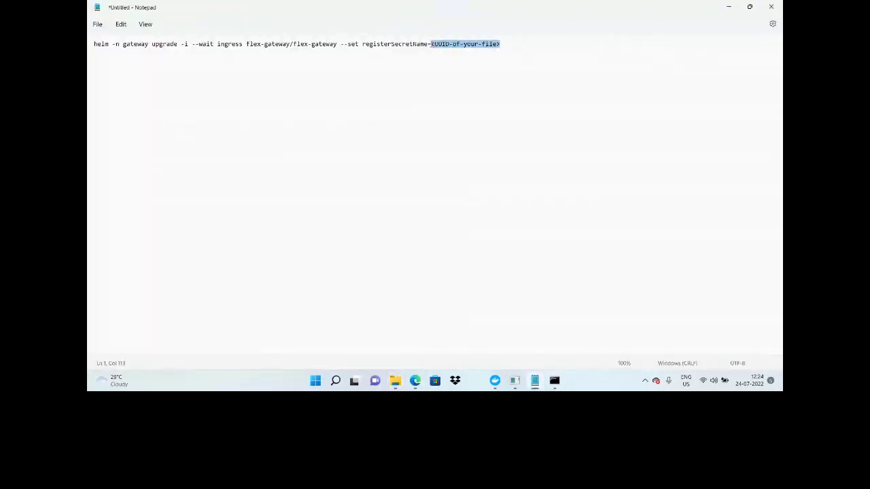
key("ctrl+v")
key("ctrl+a")
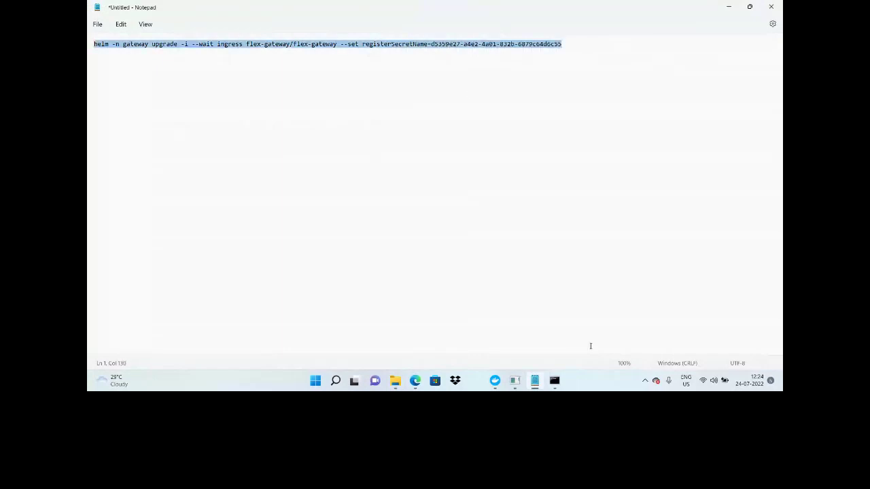
left_click(555, 383)
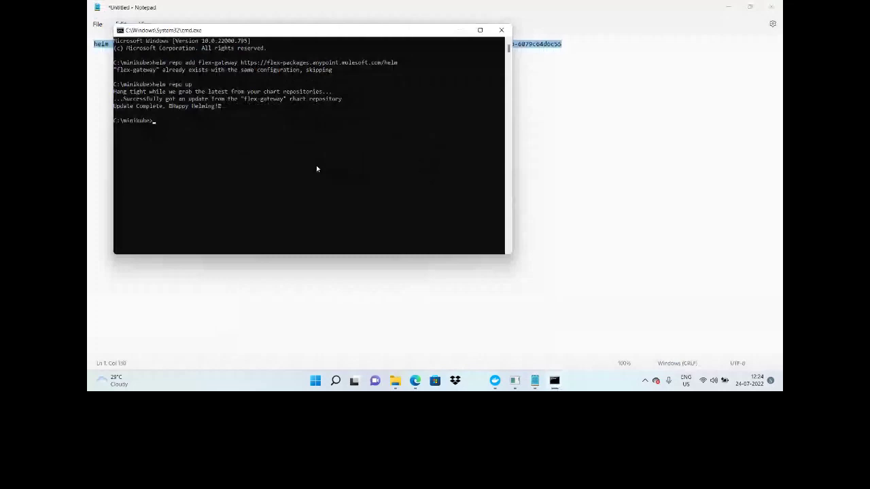
key("alt+Tab")
type("kubectl -n gateway get apiinstances")
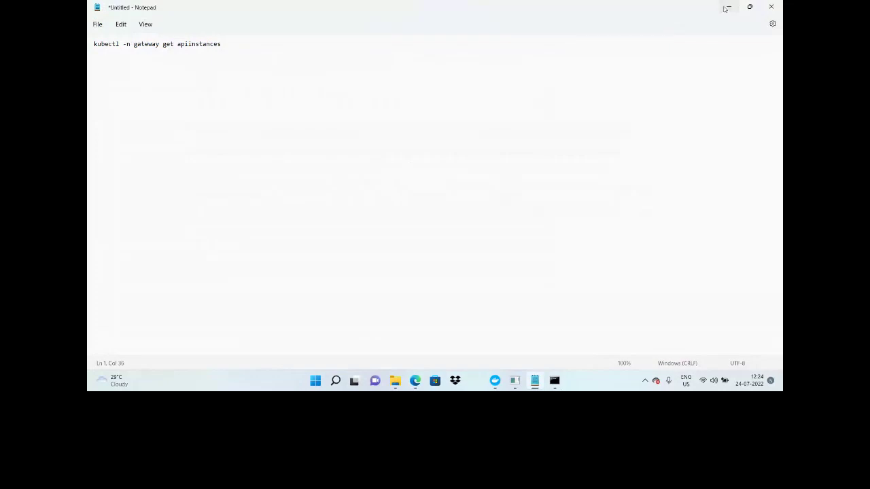
left_click(726, 7)
Step: Show mulde-demo-gw-app's replicas (one Connected 1.0.1 ingress replica), then return to the terminal
left_click(239, 176)
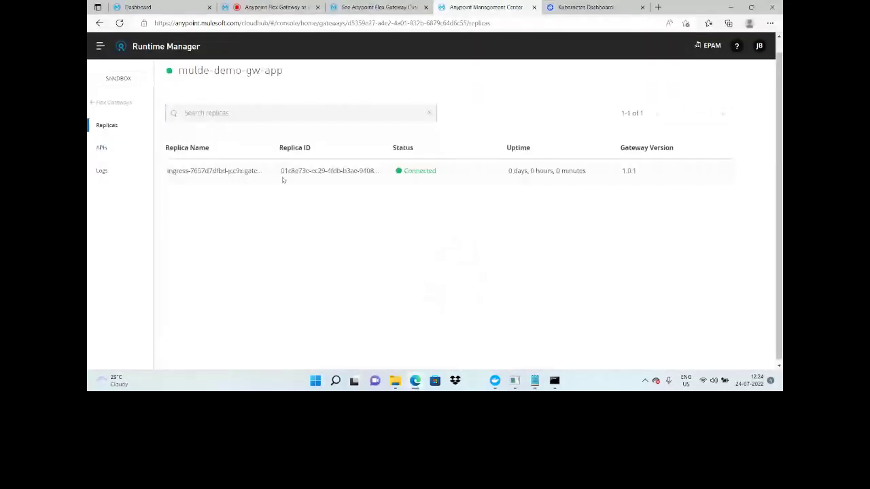
mouse_move(555, 381)
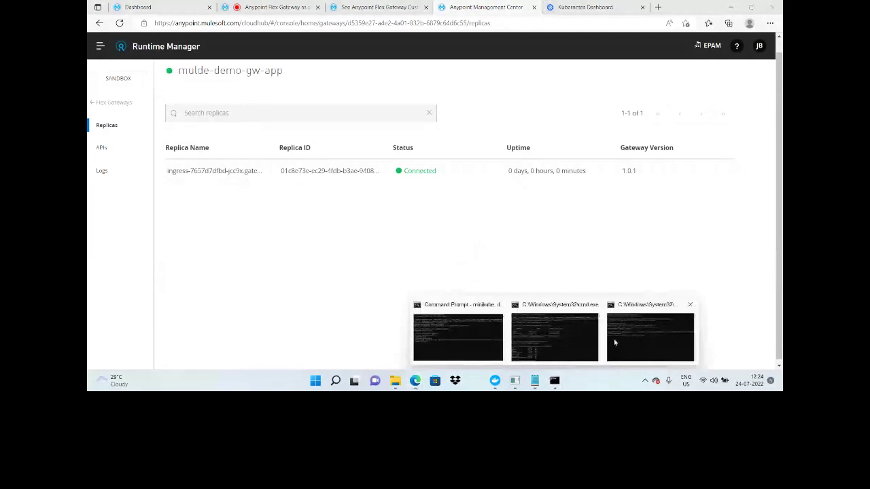
left_click(615, 342)
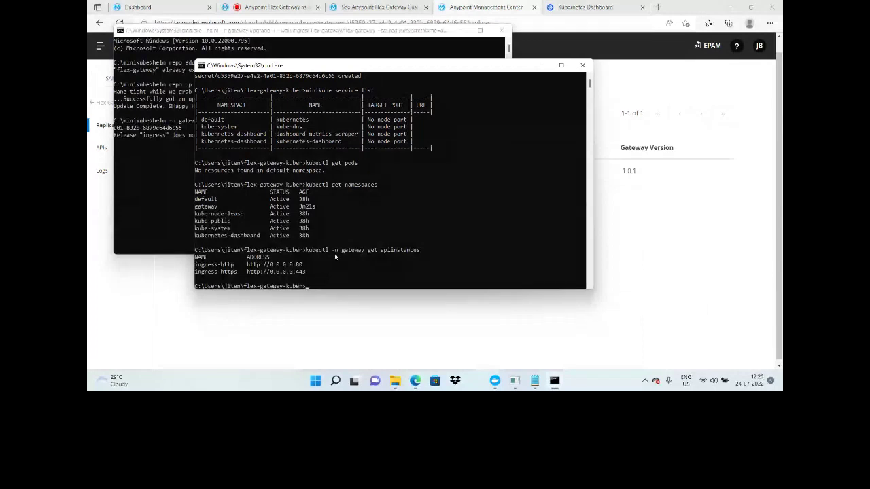
Step: Run minikube dashboard to view the gateway namespace's ingress deployment and pod
type("minikube da")
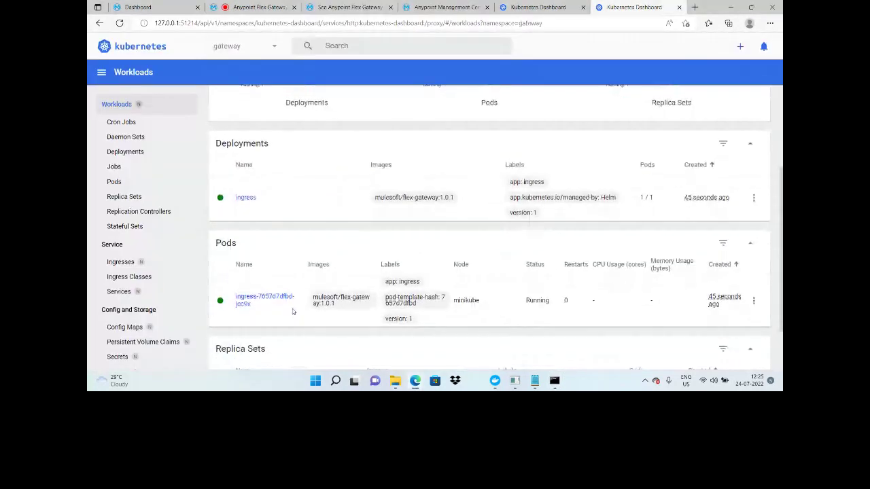
Step: Open the ingress pod's YAML via Edit and scroll through it to check the secret and container
scroll(353, 239, "up", 1)
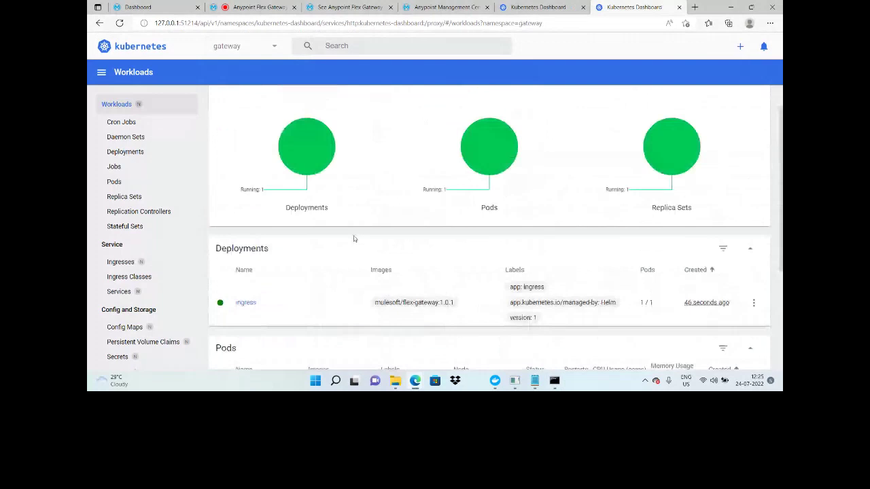
scroll(680, 275, "down", 2)
left_click(754, 241)
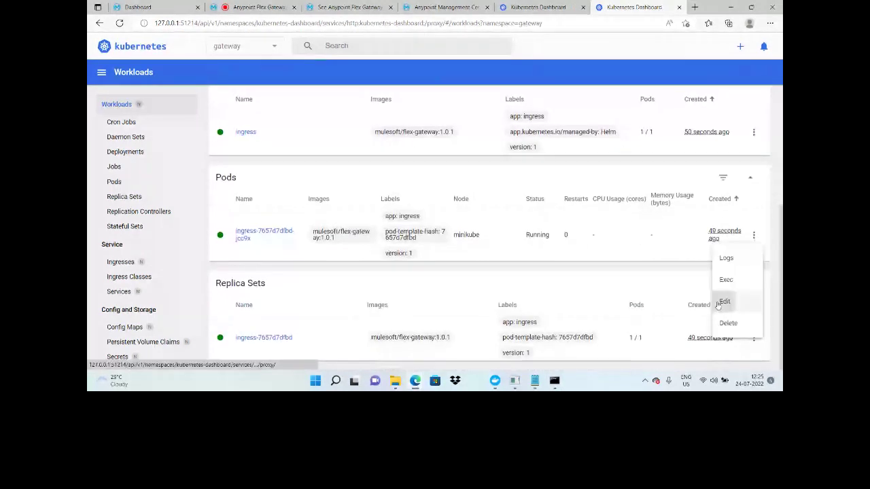
left_click(725, 302)
scroll(457, 224, "down", 10)
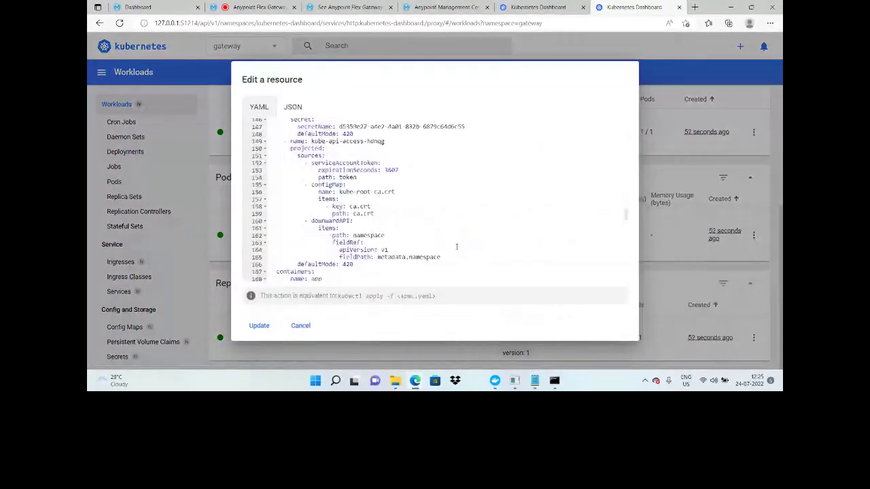
scroll(456, 246, "down", 8)
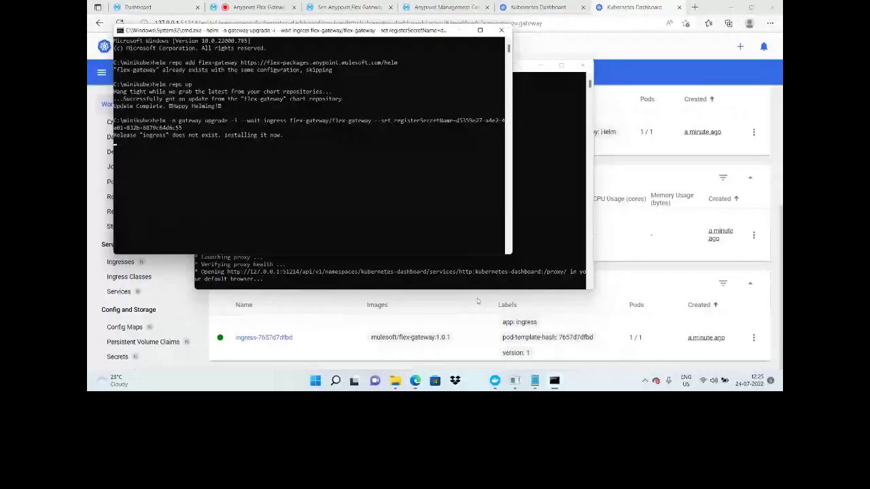
mouse_move(554, 379)
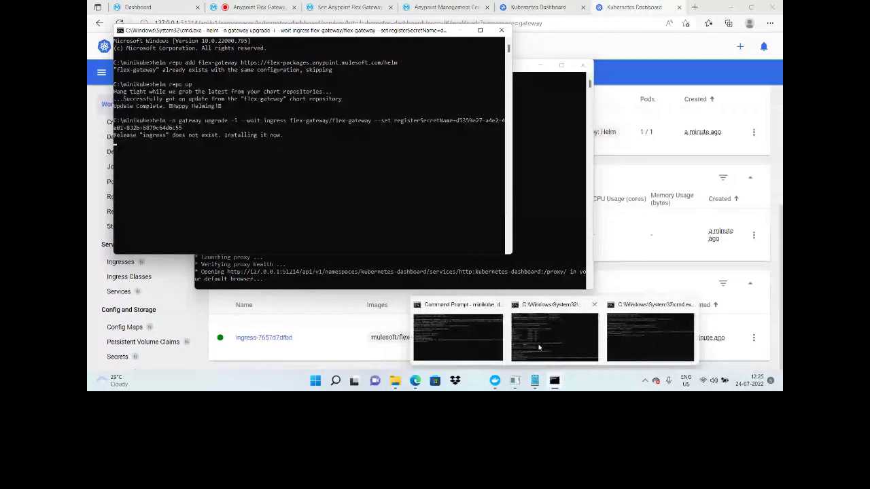
Step: Stop the dashboard and run minikube status to confirm minikube is running
left_click(538, 348)
key("ctrl+c")
type("minikube sta")
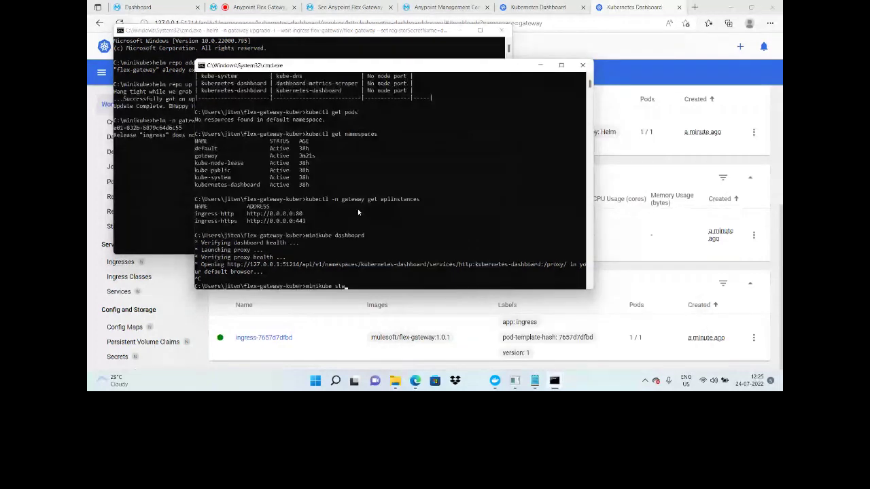
type("tus")
key("Return")
Step: List the gateway namespace's service URLs with minikube service list -n gateway and select the second URL
type("m")
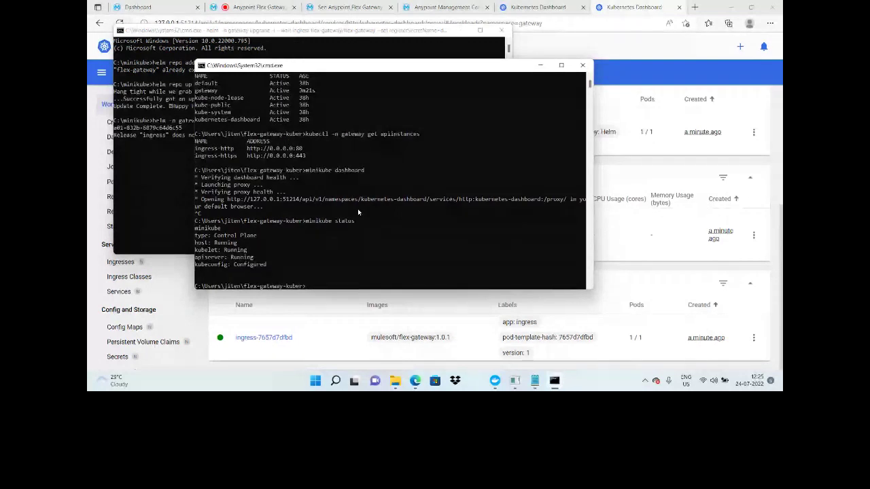
type("kubectl get pods")
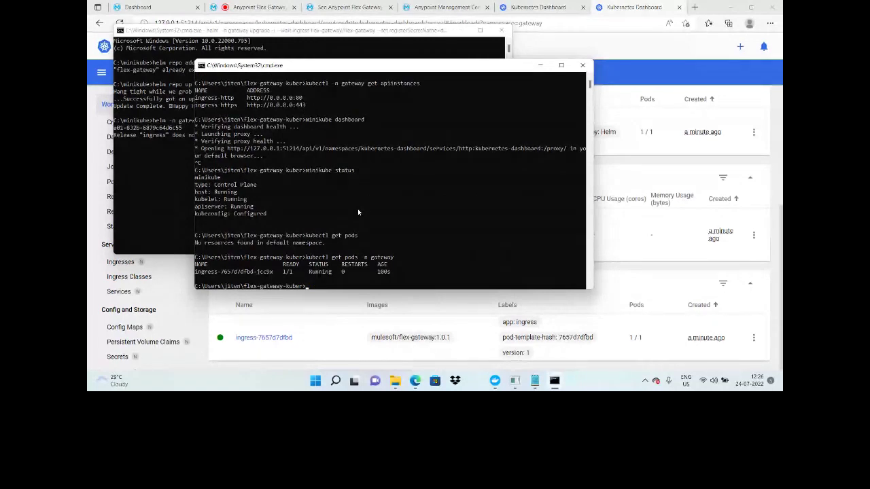
type("kubectl ge")
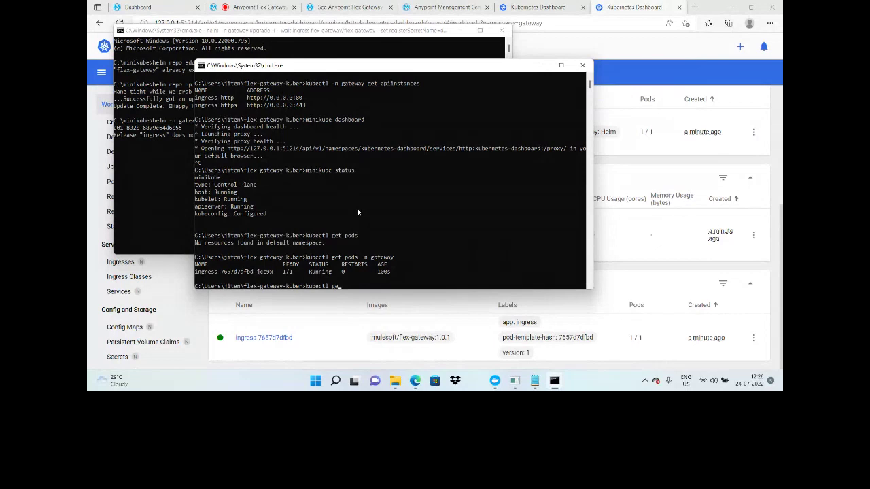
key("BackSpace")
key("BackSpace")
key("BackSpace")
key("BackSpace")
key("BackSpace")
key("BackSpace")
key("BackSpace")
key("BackSpace")
key("BackSpace")
key("BackSpace")
type("minikube service list -n gat")
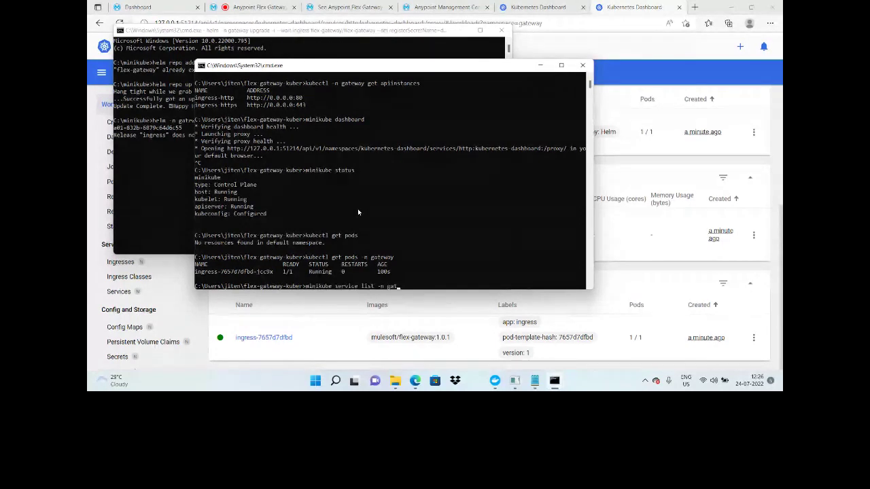
type("eway")
key("Return")
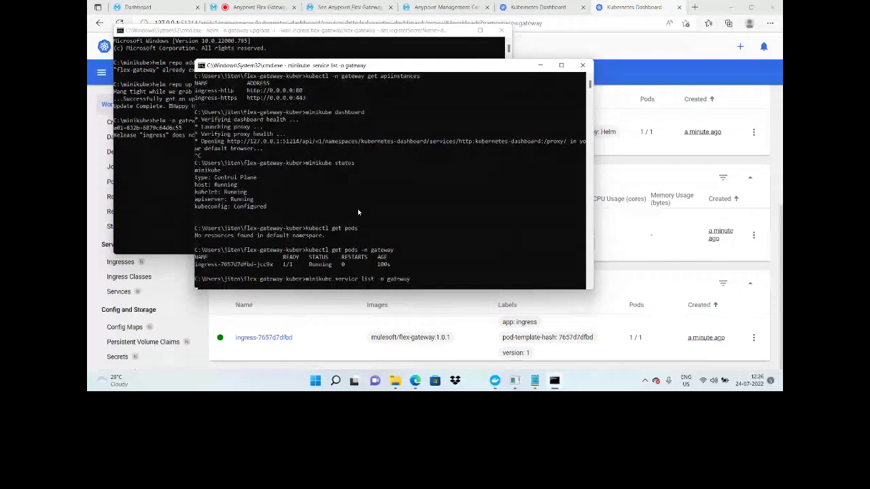
left_click_drag(319, 263, 397, 267)
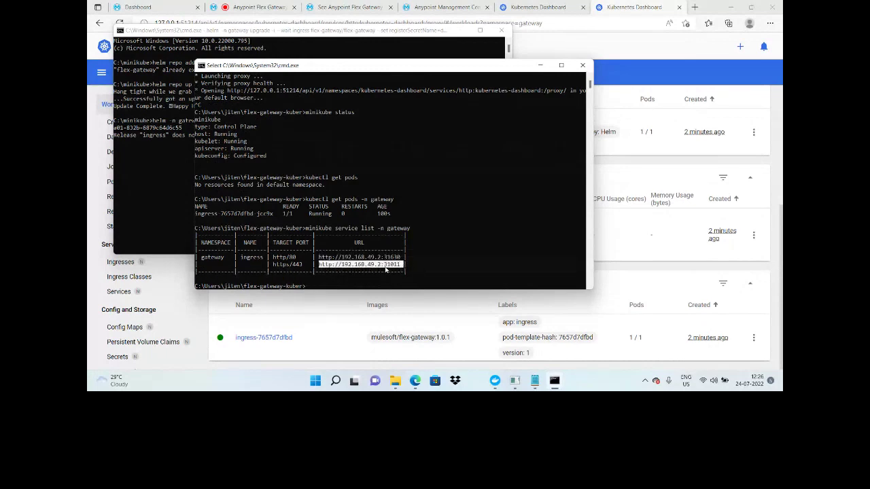
left_click(384, 265)
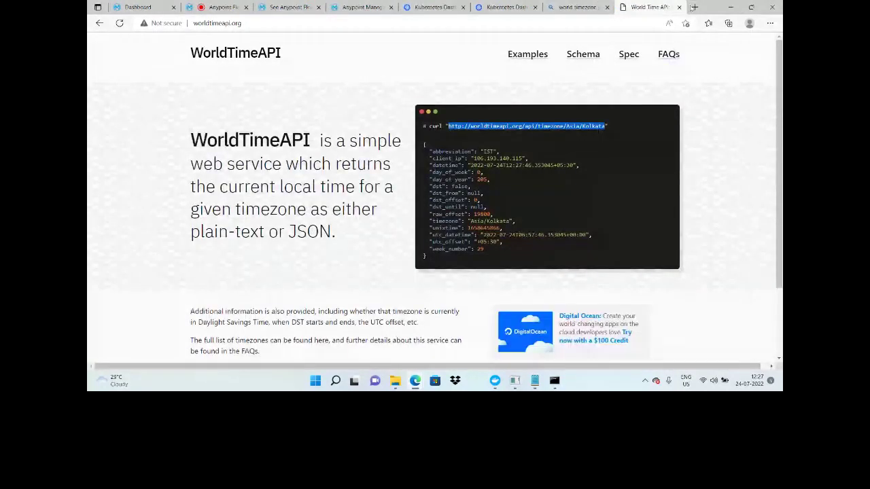
Step: Load worldtimeapi.org/api/timezone/Asia/Kolkata in a new Edge tab, then return to Runtime Manager
key("ctrl+t")
key("ctrl+v")
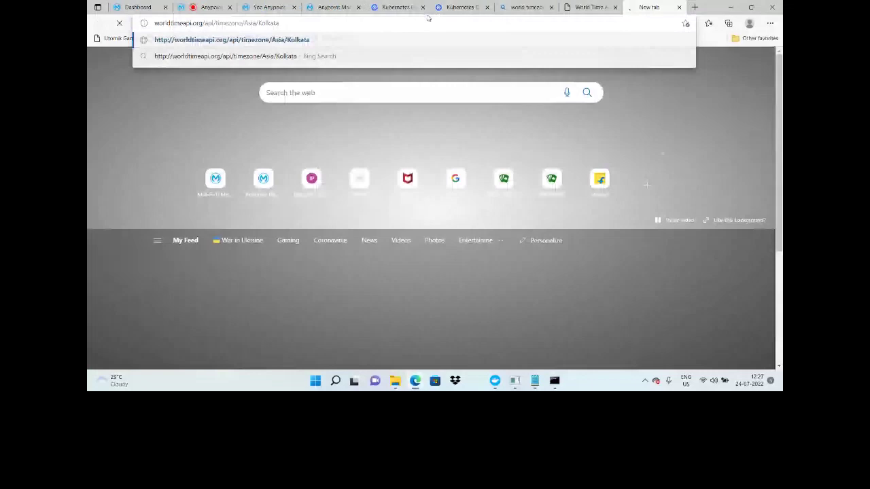
key("Return")
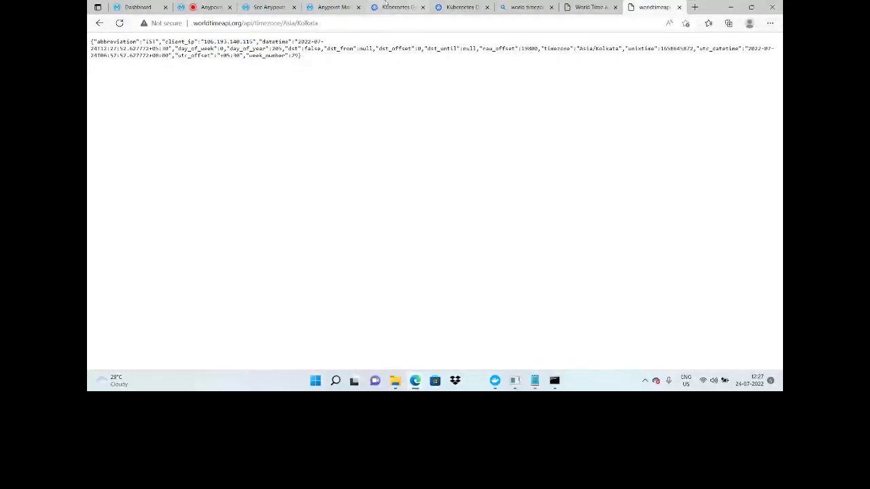
left_click(333, 7)
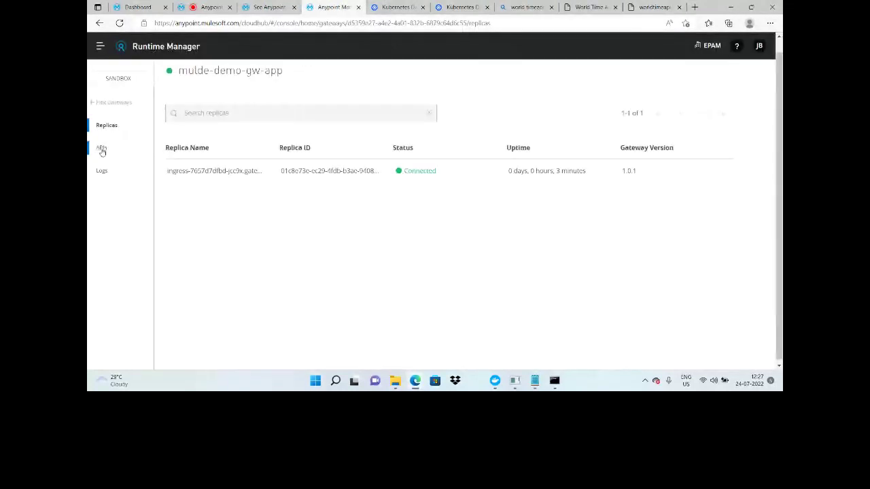
Step: Begin adding an API on the Flex Gateway runtime and choose Create new API
left_click(182, 113)
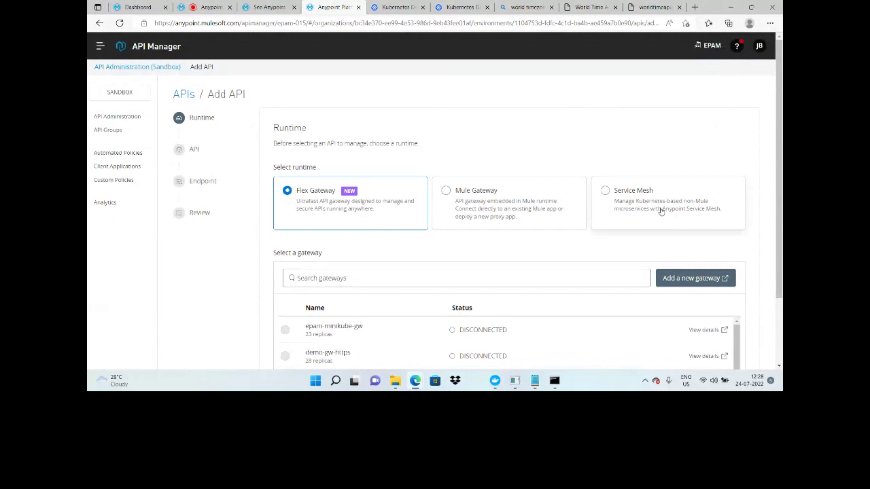
scroll(302, 126, "down", 2)
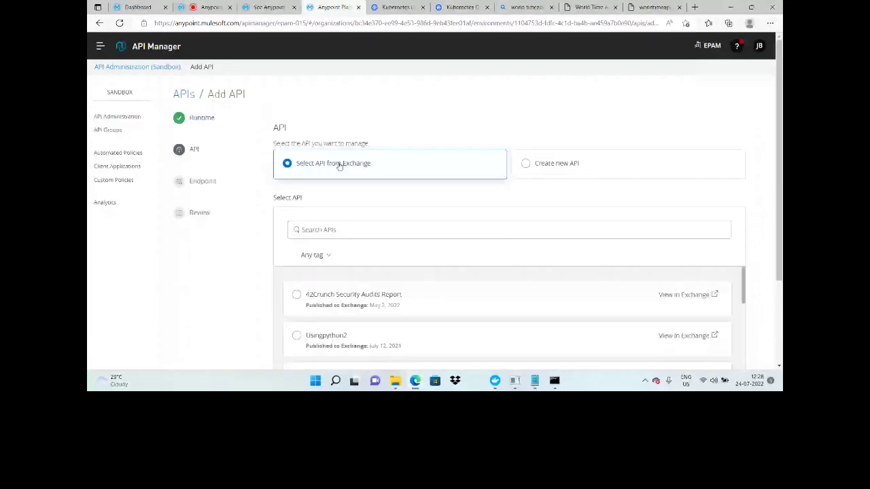
left_click(556, 163)
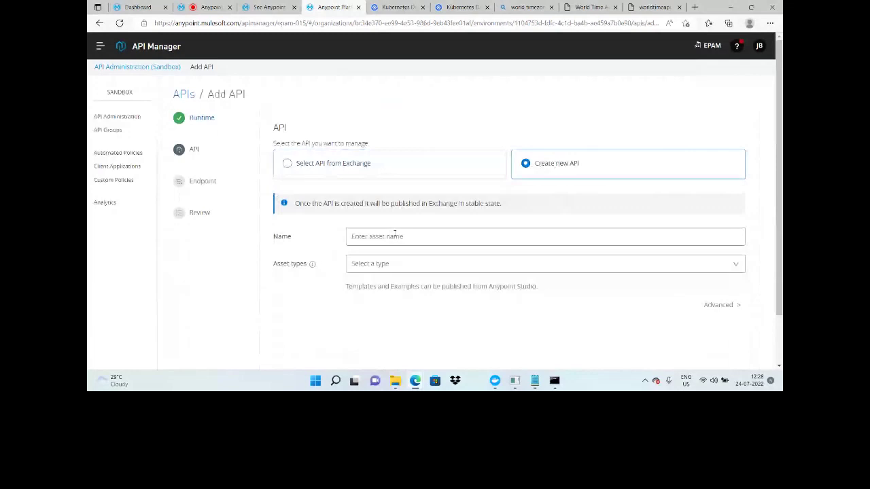
Step: Name the new API timezone-api-flex and look up the WorldTimeAPI base URL in the other windows
left_click(395, 236)
type("timezone-api-flex")
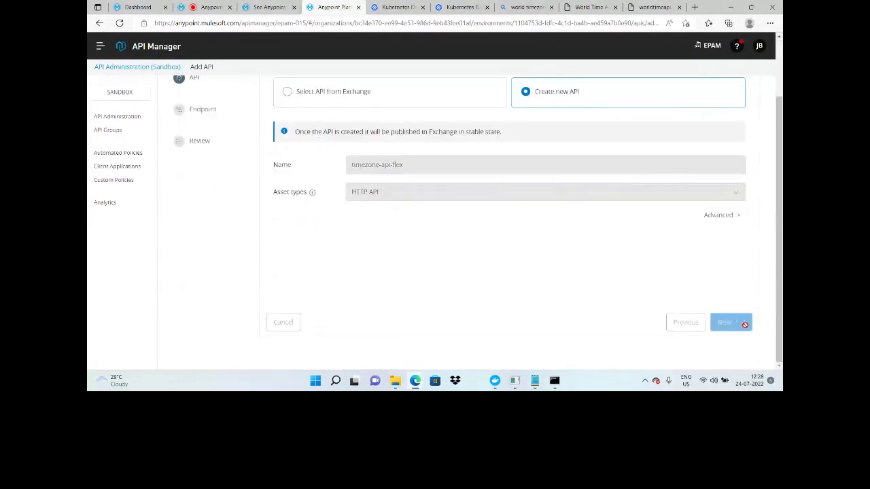
left_click(535, 381)
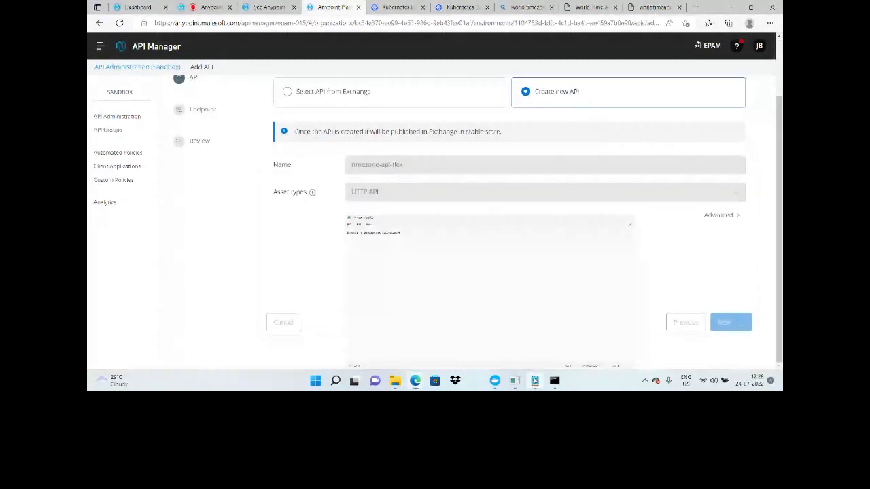
left_click(651, 7)
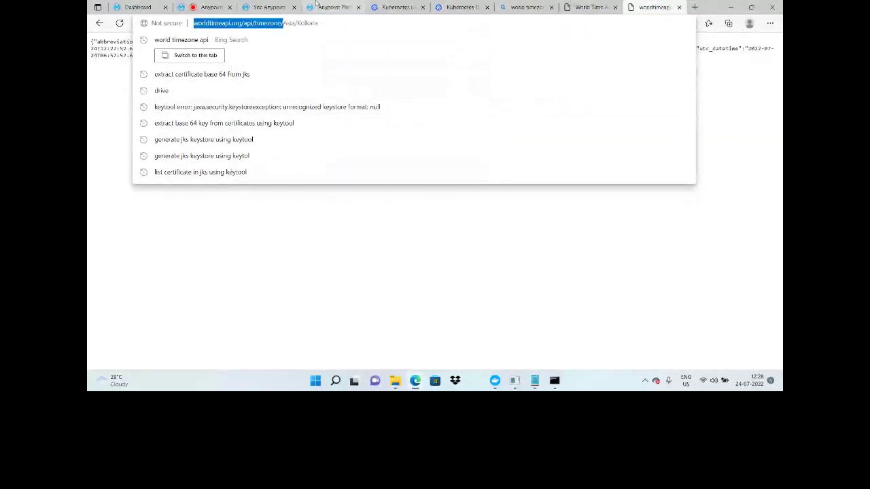
left_click(273, 5)
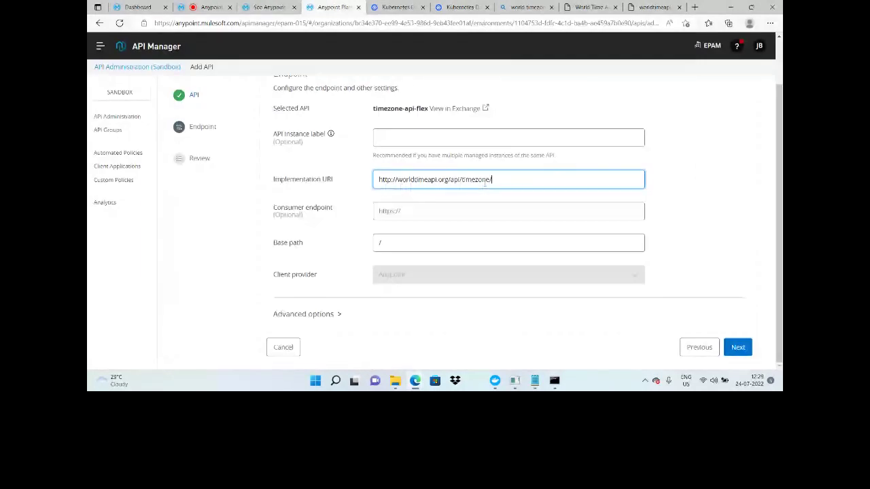
Step: Set the upstream to HTTP on port 80 instead of 8081 under Advanced options, then go to Review
left_click(316, 314)
scroll(364, 230, "down", 1)
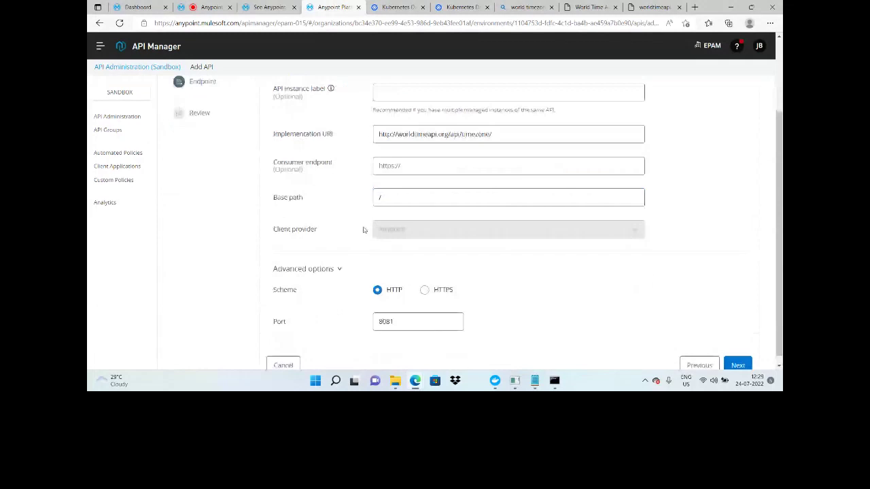
left_click(407, 321)
key("BackSpace")
key("BackSpace")
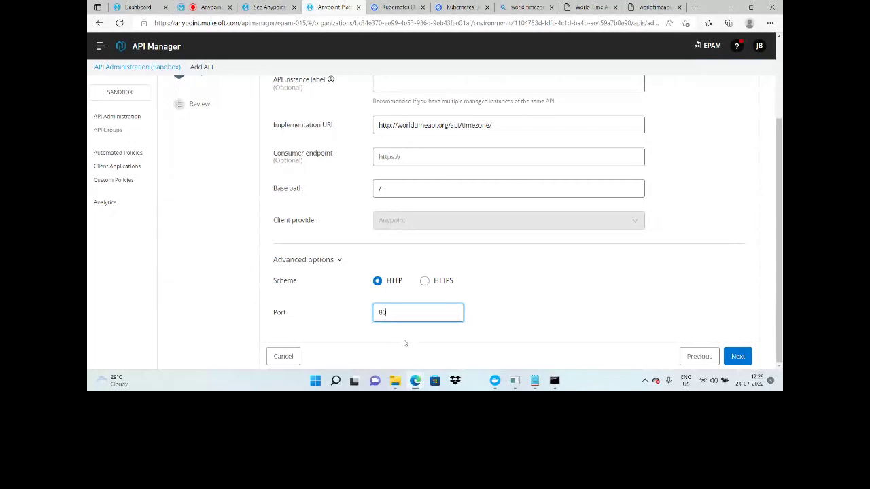
mouse_move(554, 380)
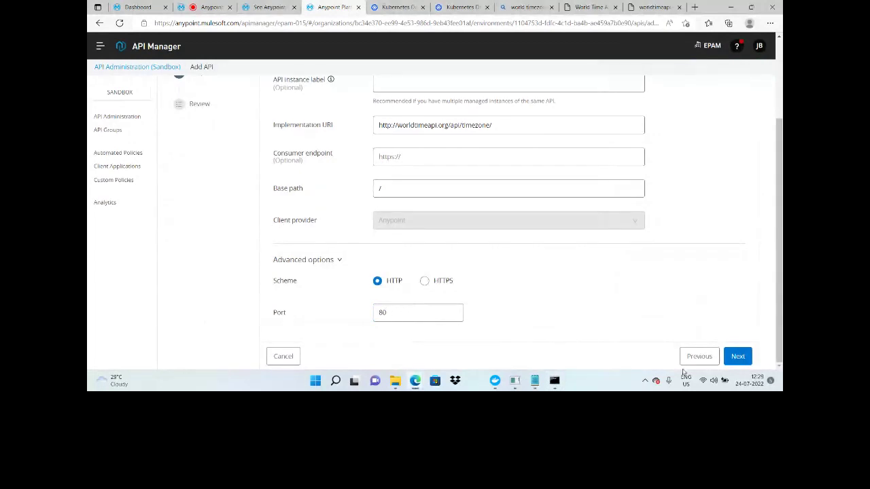
left_click(737, 357)
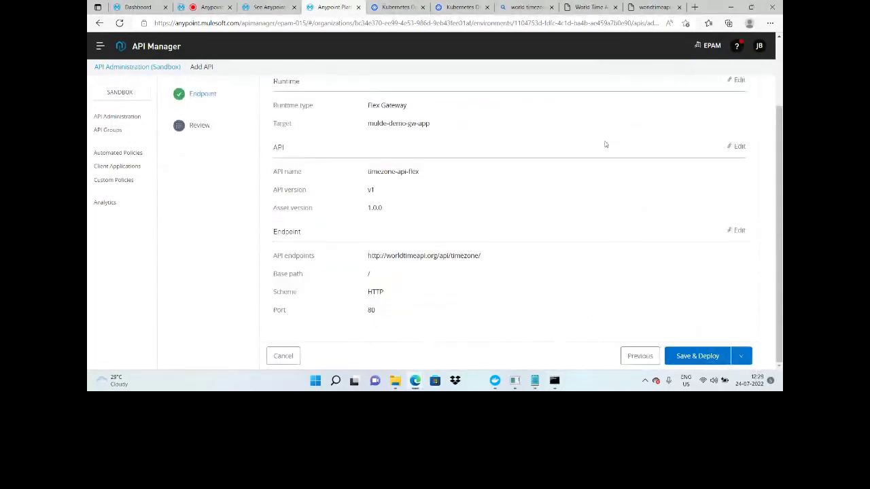
Step: Save and deploy timezone-api-flex to the Flex Gateway, then bring forward the service-list console
left_click(693, 356)
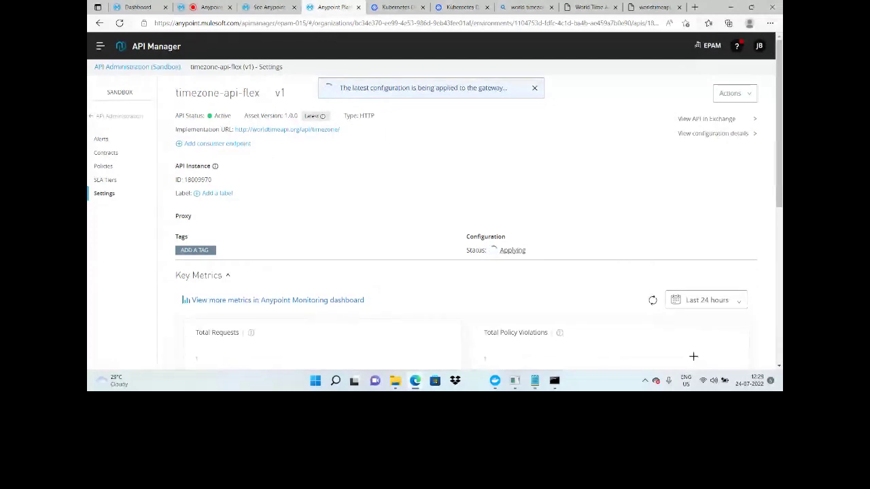
left_click(554, 381)
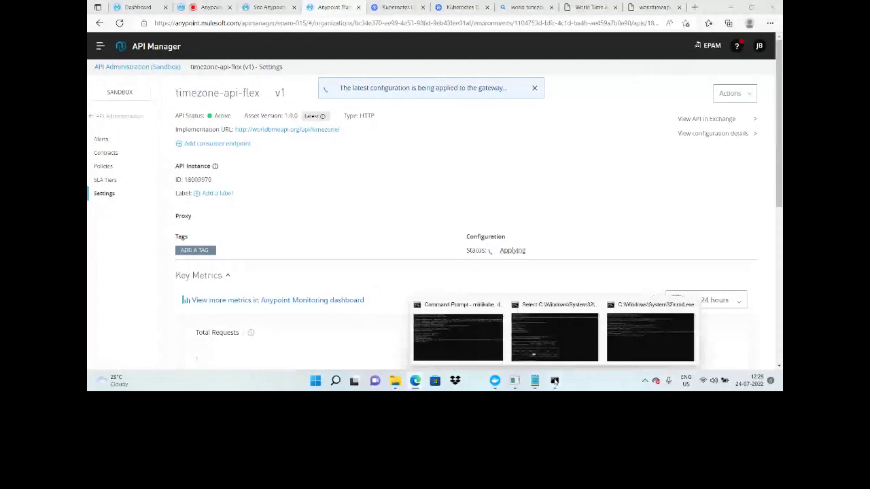
left_click(554, 337)
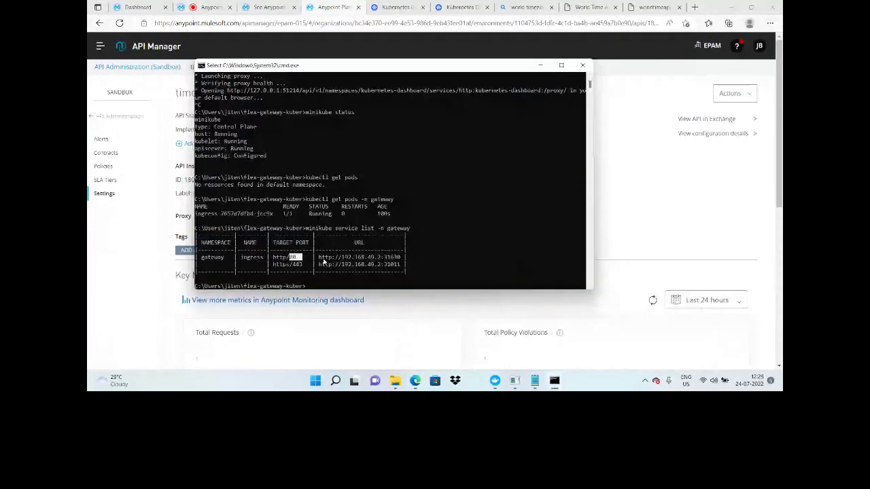
left_click_drag(319, 258, 385, 264)
key("ctrl+c")
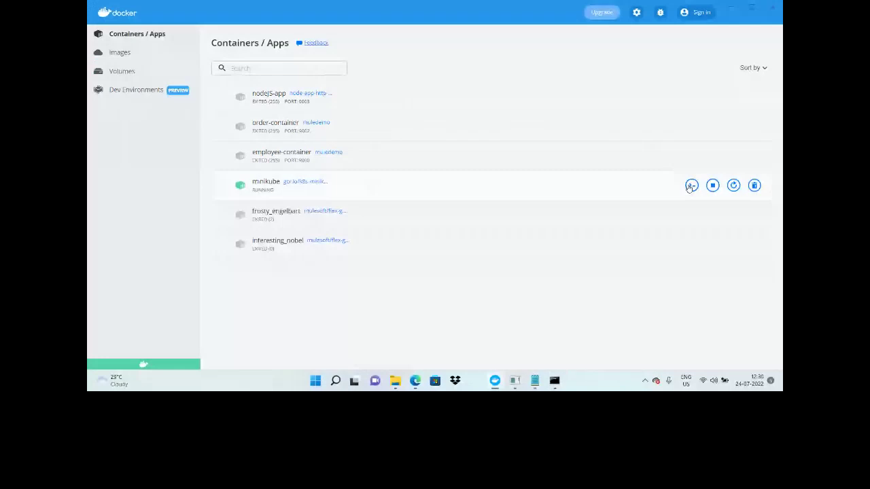
left_click(690, 186)
type("curl")
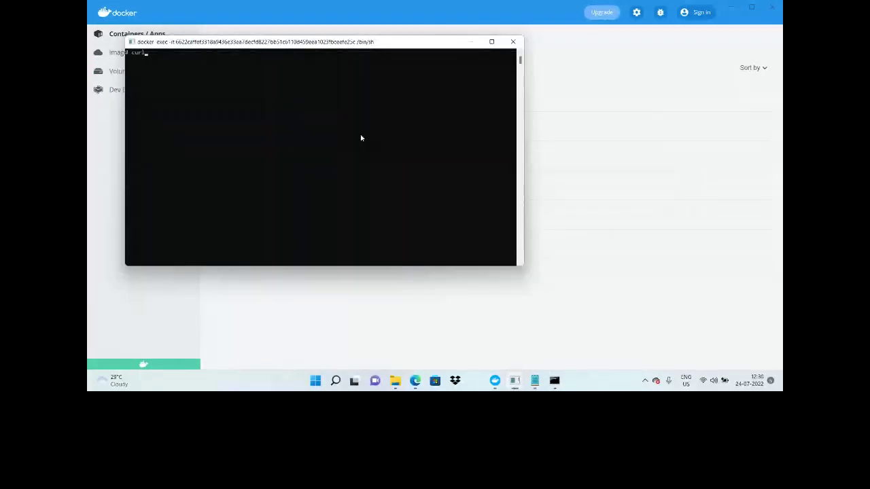
key("ctrl+v")
key("Return")
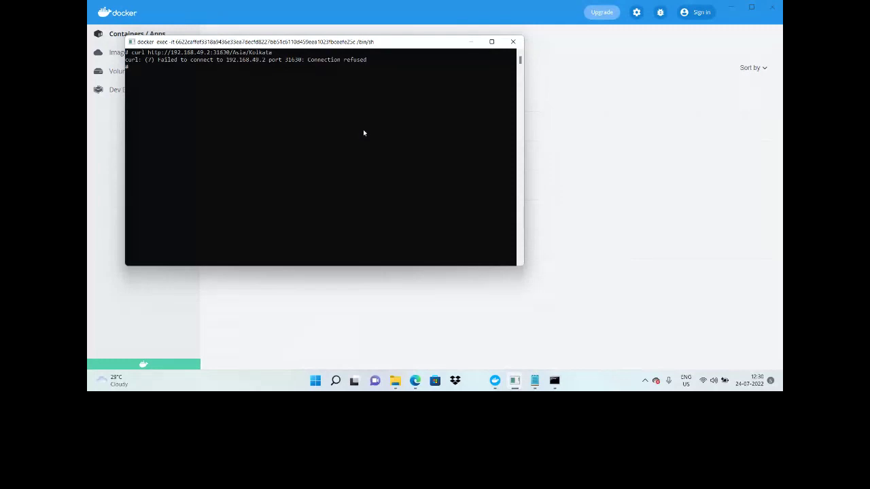
Step: Rerun curl on the gateway's Asia/Kolkata URL and get the IST time JSON back
type("curl")
key("ctrl+v")
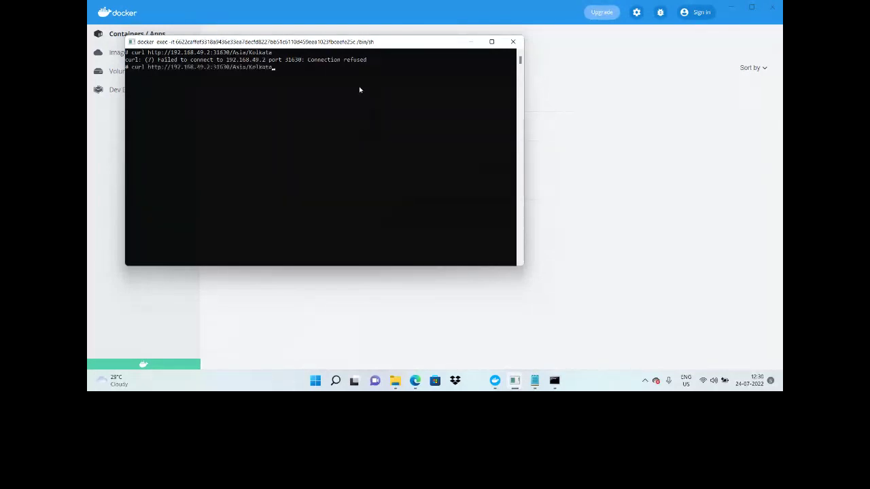
key("Return")
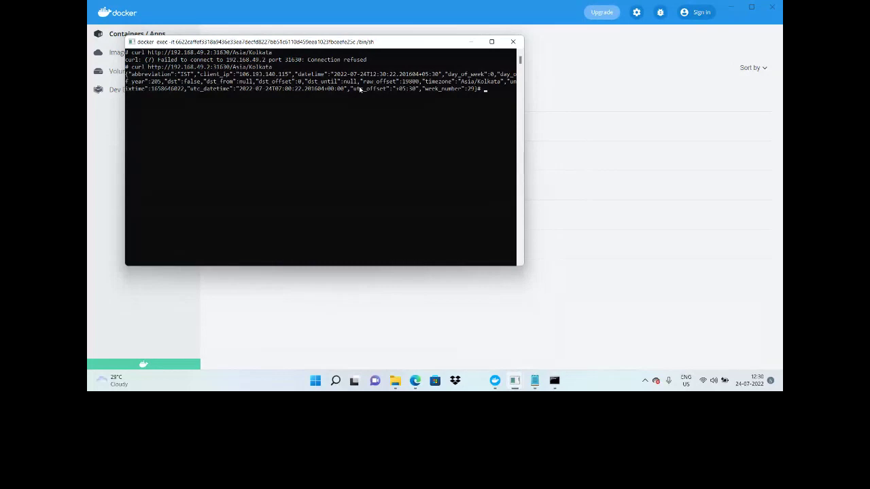
mouse_move(415, 381)
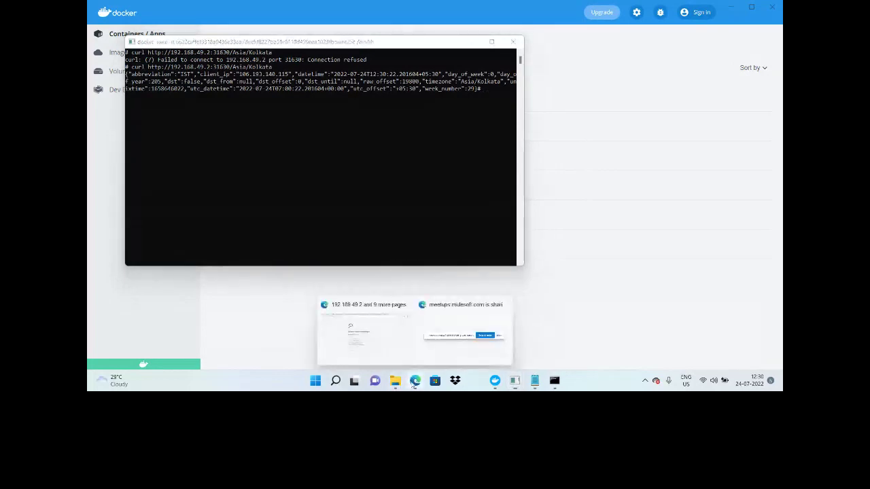
left_click(355, 344)
Step: Reload 192.168.49.2:31630/Asia/Kolkata in Edge, which still times out from the host
right_click(259, 83)
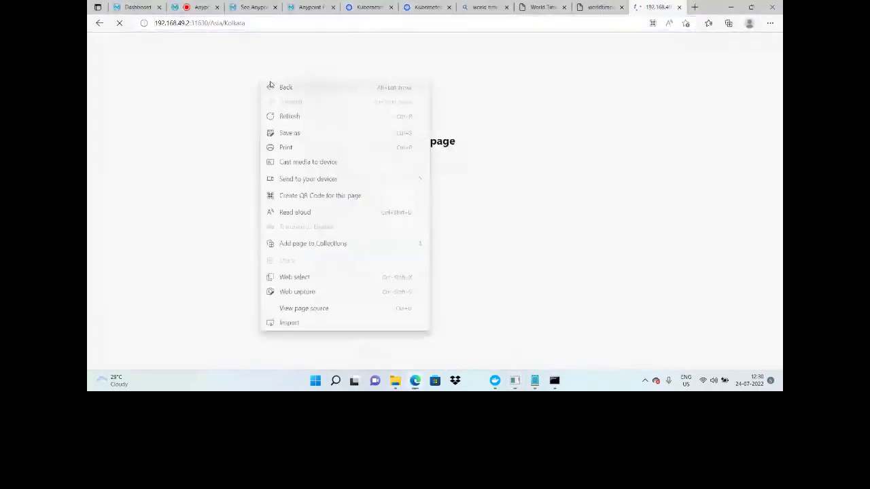
left_click(304, 119)
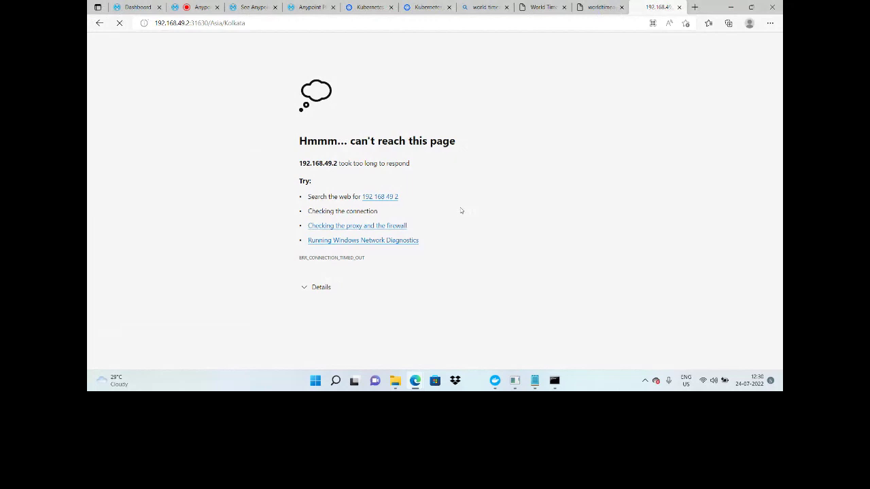
key("alt+Tab")
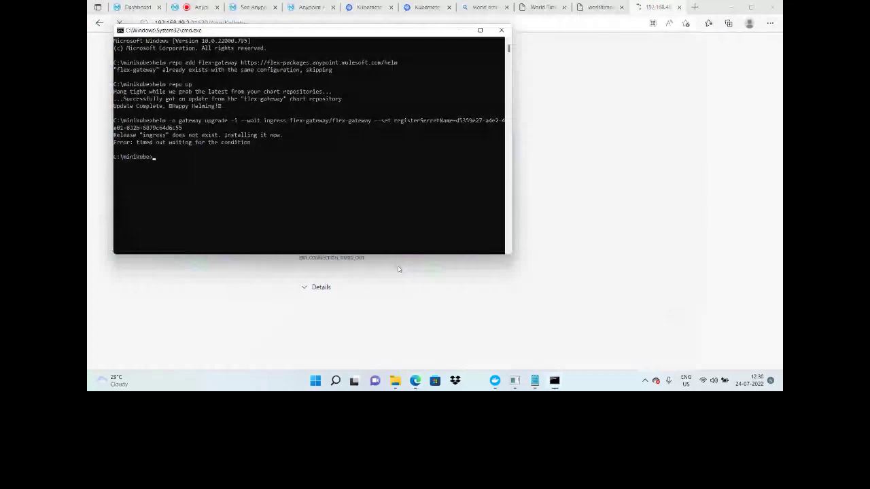
Step: Run minikube service ingress -n gateway --url to tunnel to the ingress service
type("minikube service ingre")
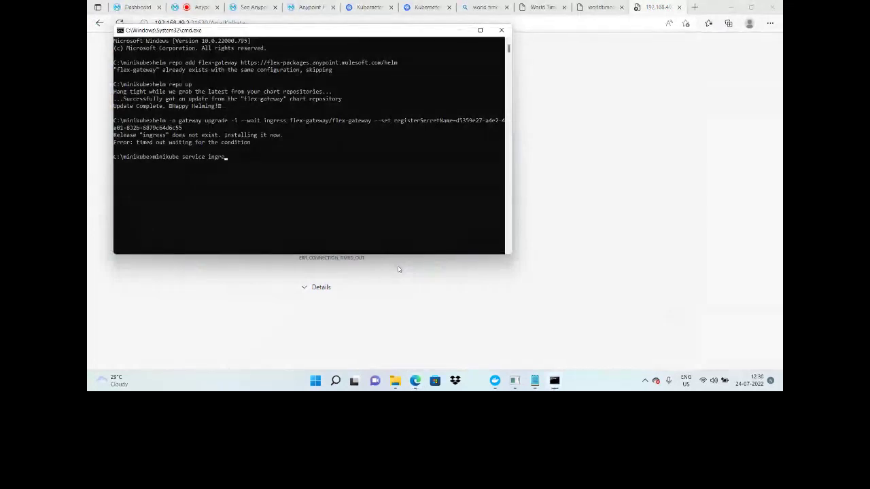
type("ss")
mouse_move(554, 381)
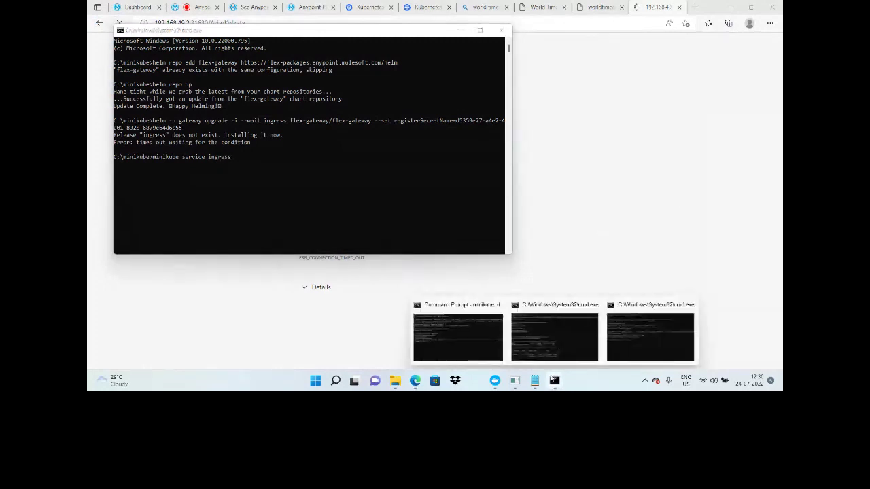
left_click(554, 336)
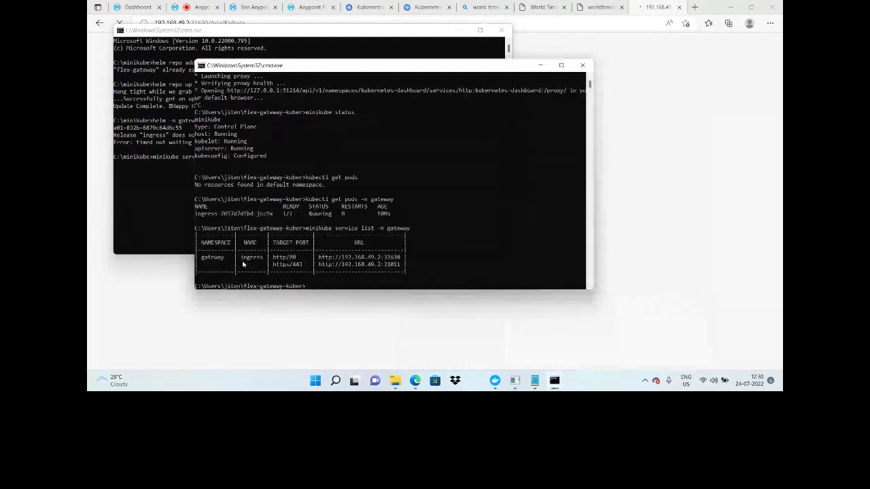
double_click(243, 265)
key("alt+Tab")
type("-n gateway")
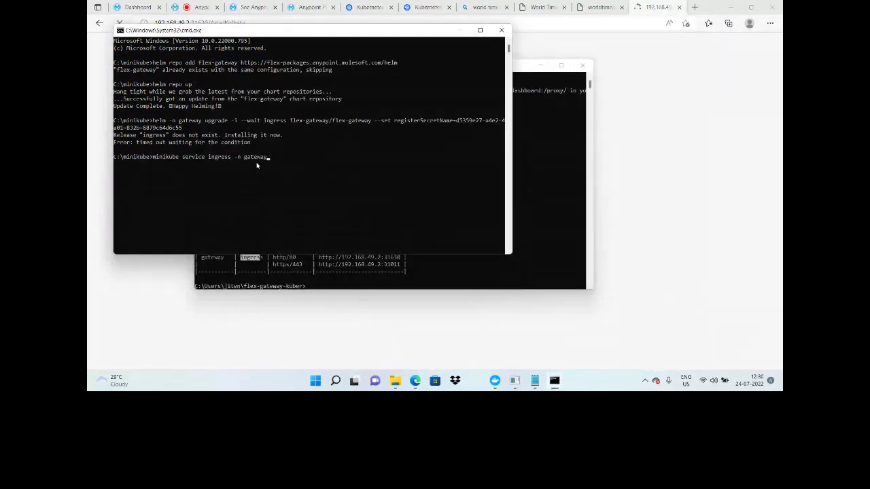
type(" --url")
key("Return")
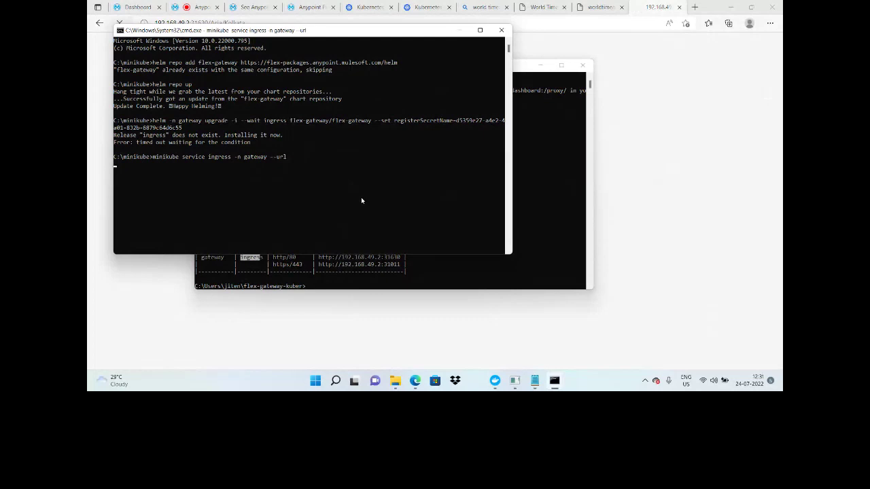
left_click(115, 164)
left_click_drag(116, 164, 185, 164)
key("ctrl+c")
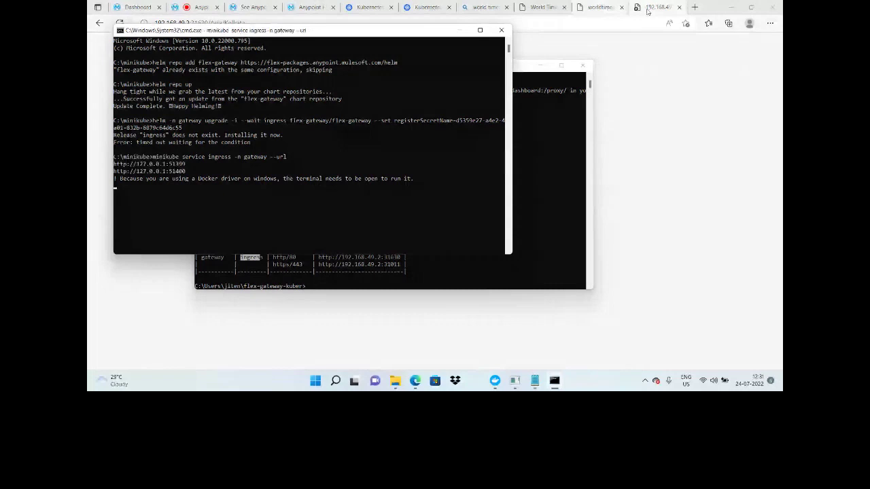
left_click(648, 11)
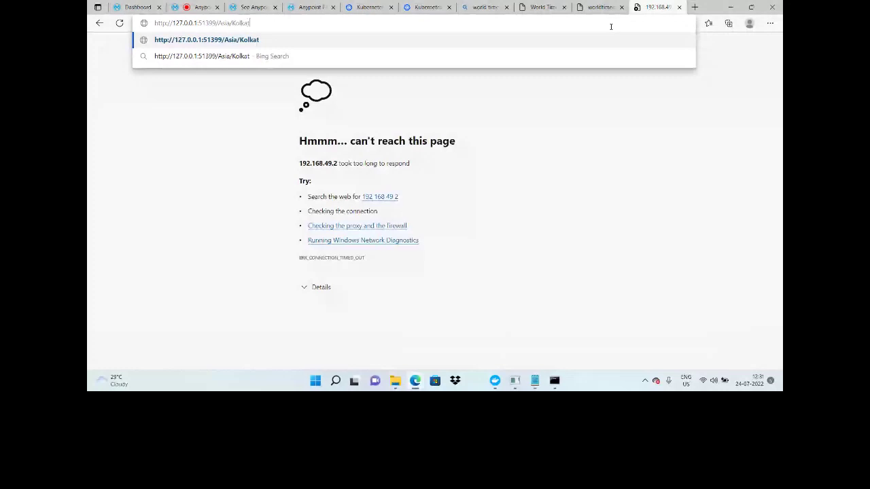
type("a")
key("Return")
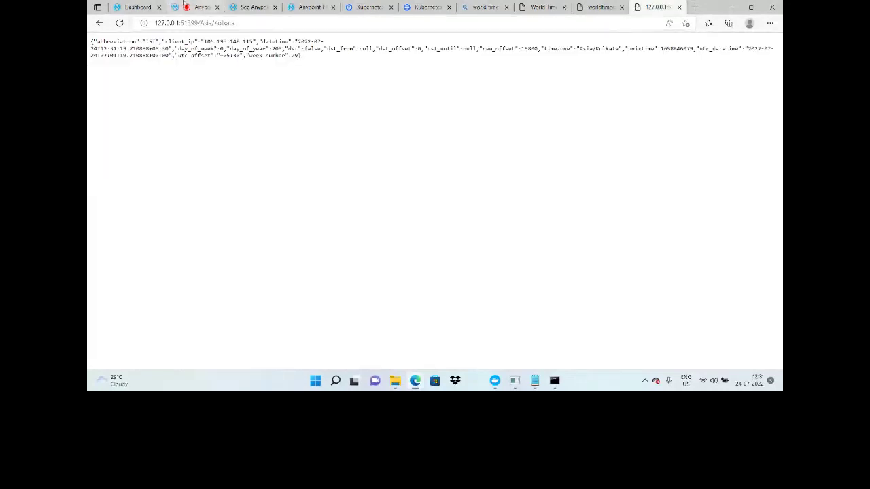
left_click(309, 7)
left_click(104, 166)
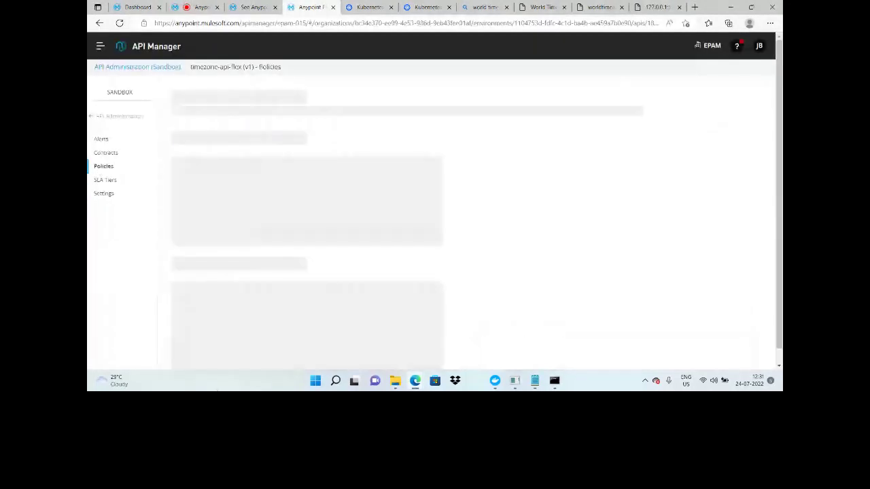